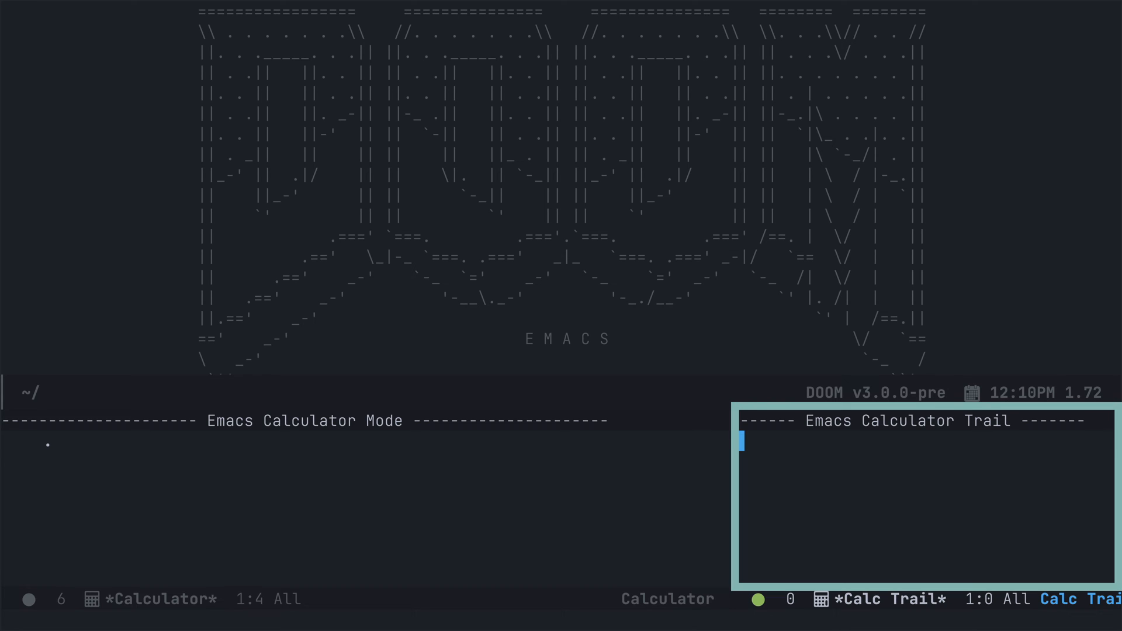
Return the focus from the Calc Trail to the calculator window and quit the calculator
key("space")
key("w")
key("h")
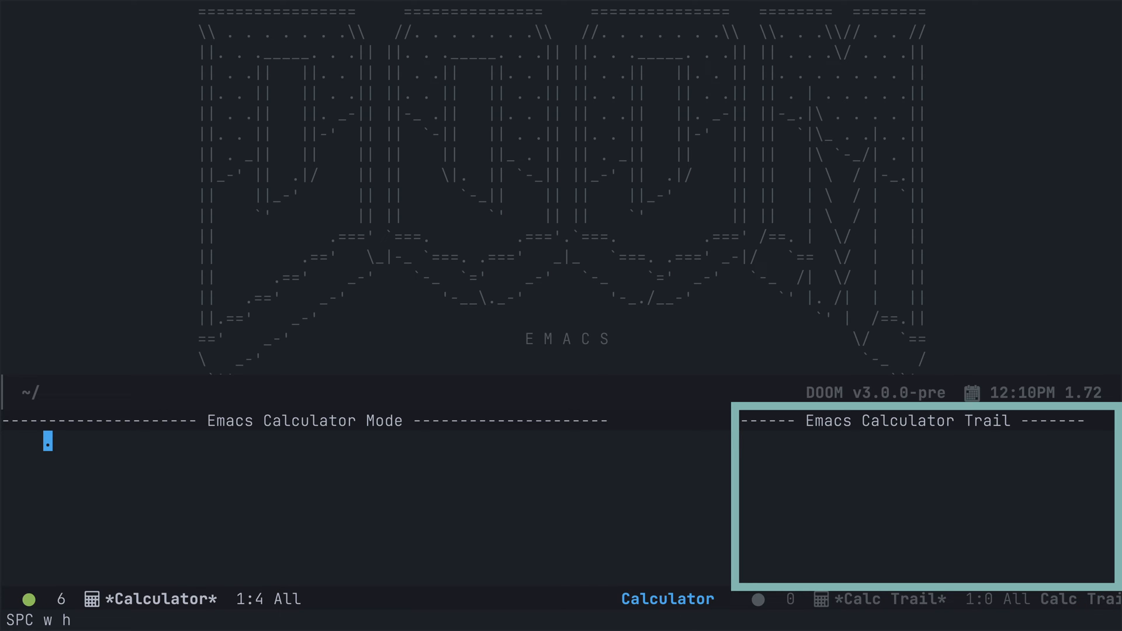
key("q")
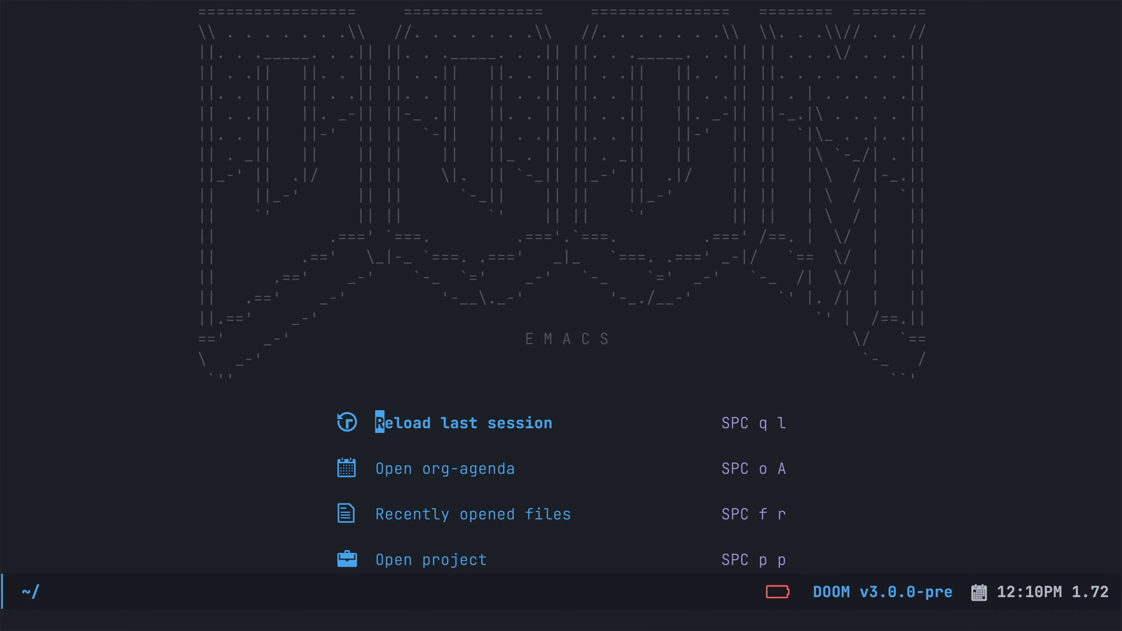
List the calc-dispatch options, start the standard Calc from them, and quit it again
key("ctrl+x")
key("asterisk")
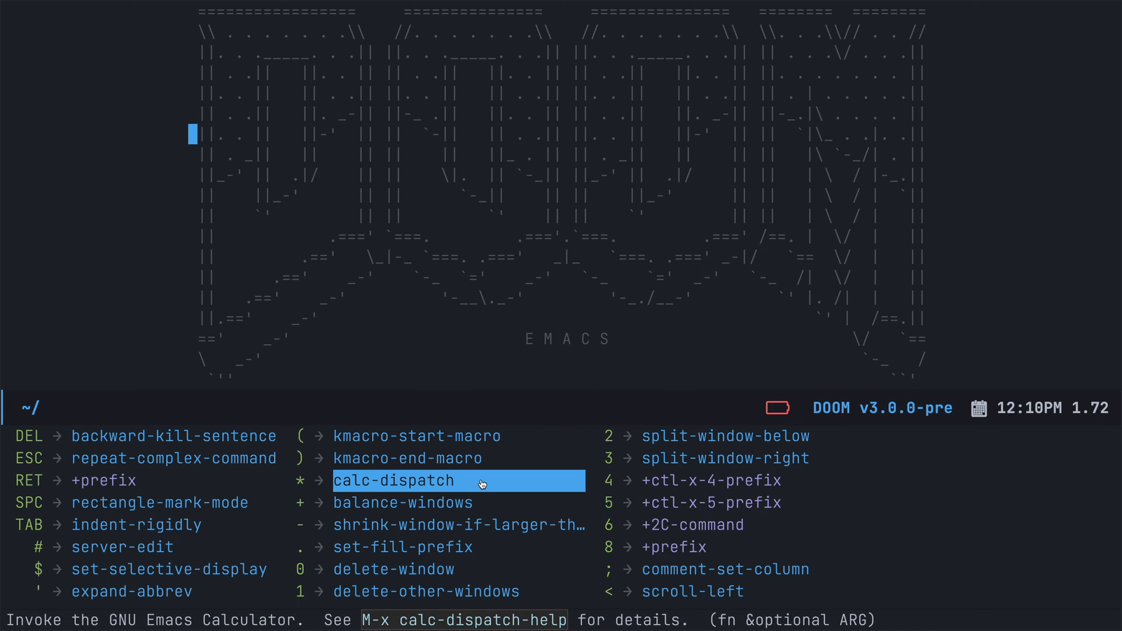
key("asterisk")
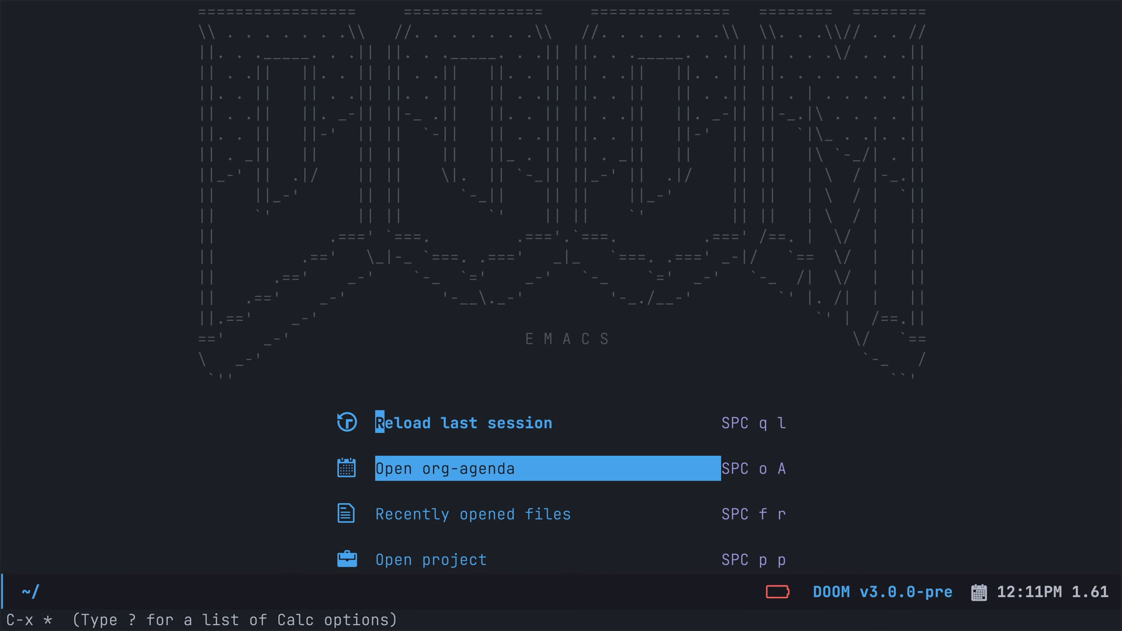
key("question")
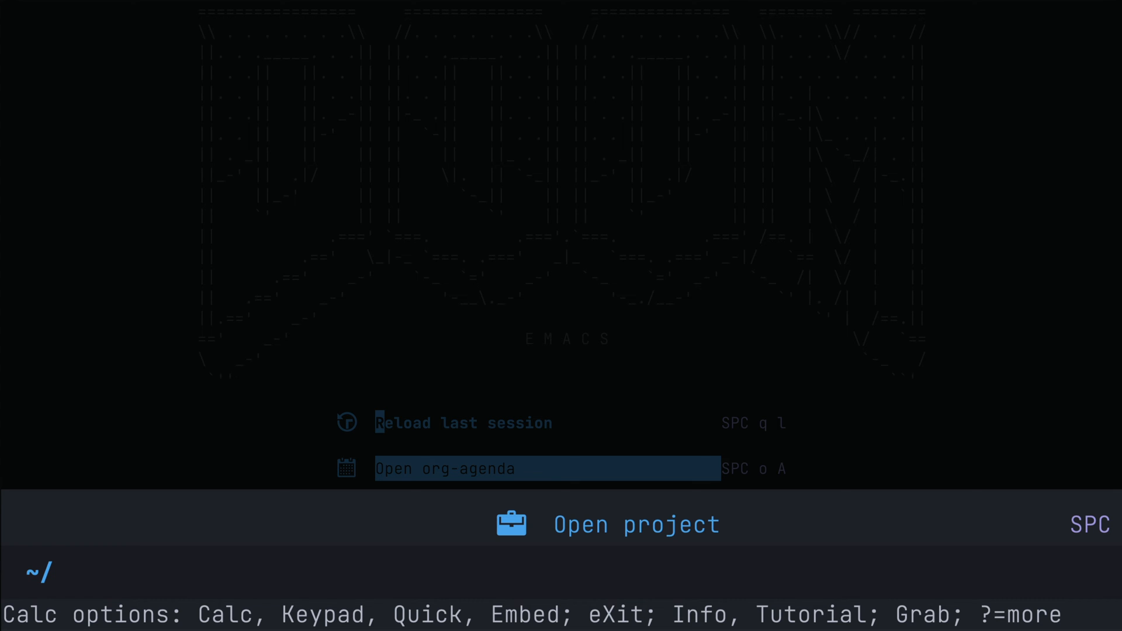
key("c")
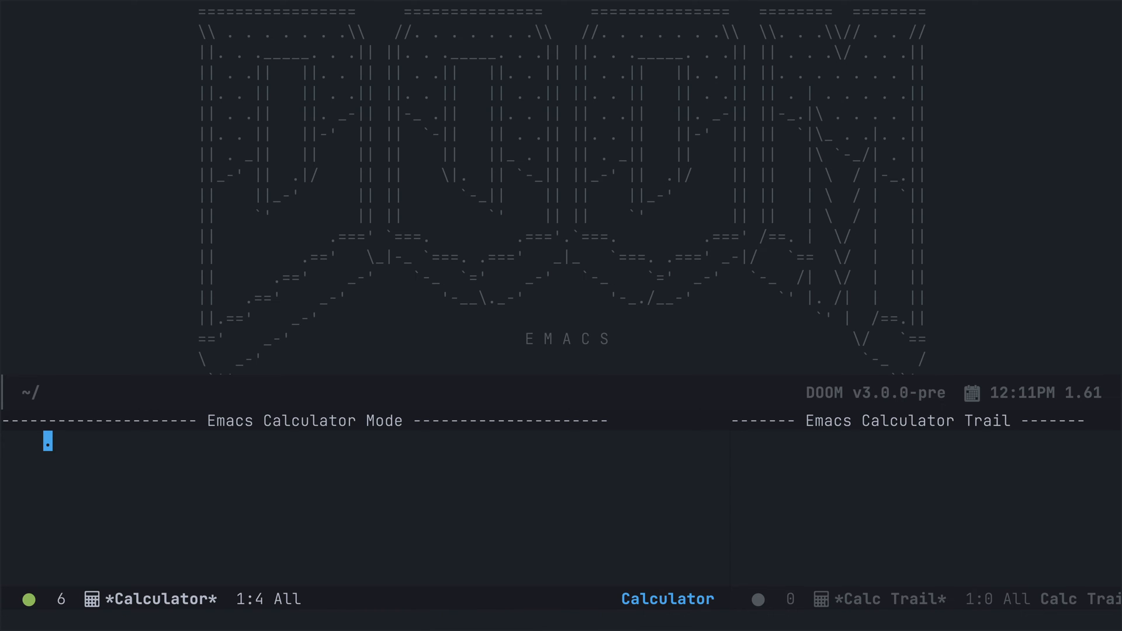
key("q")
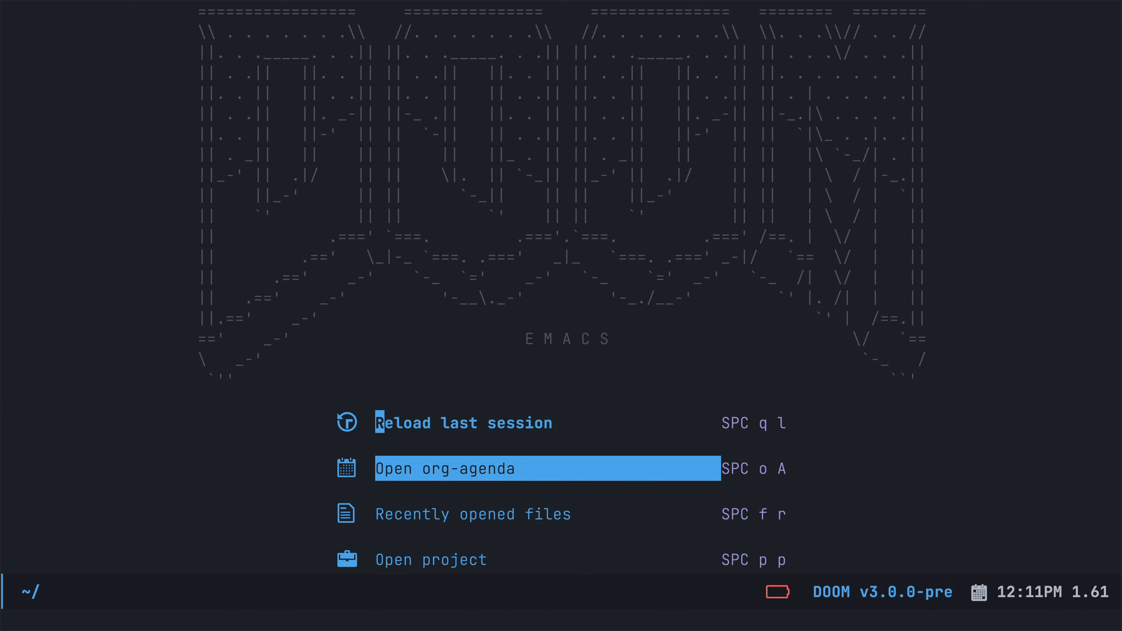
Run the full-calc command to open the calculator in a full-sized window
key("alt+x")
type("full")
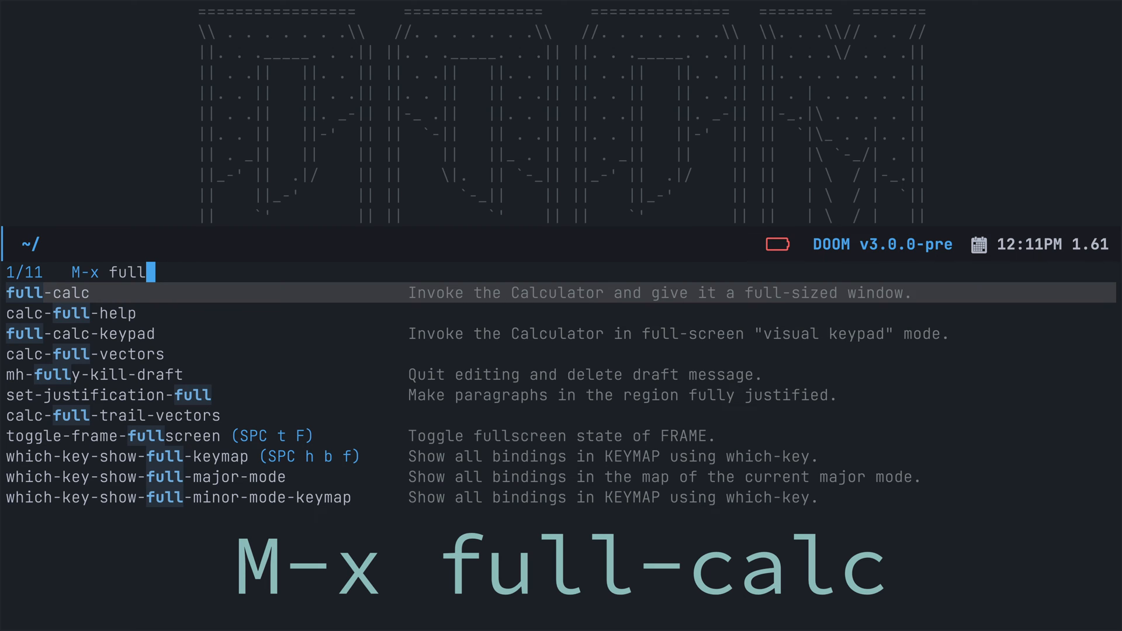
type("-calc")
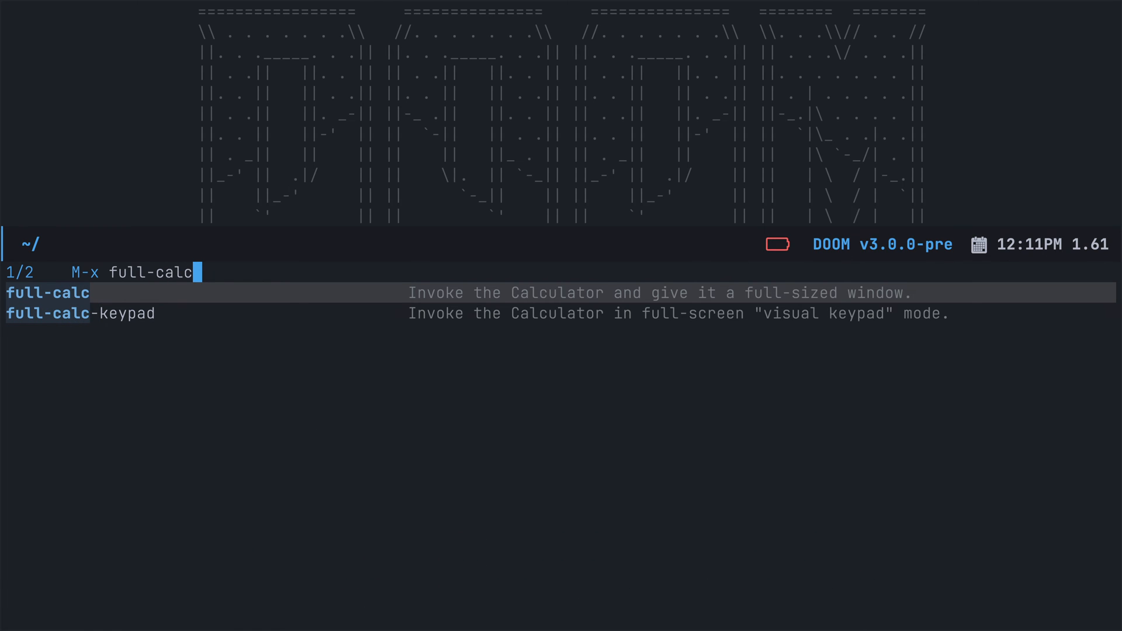
key("Return")
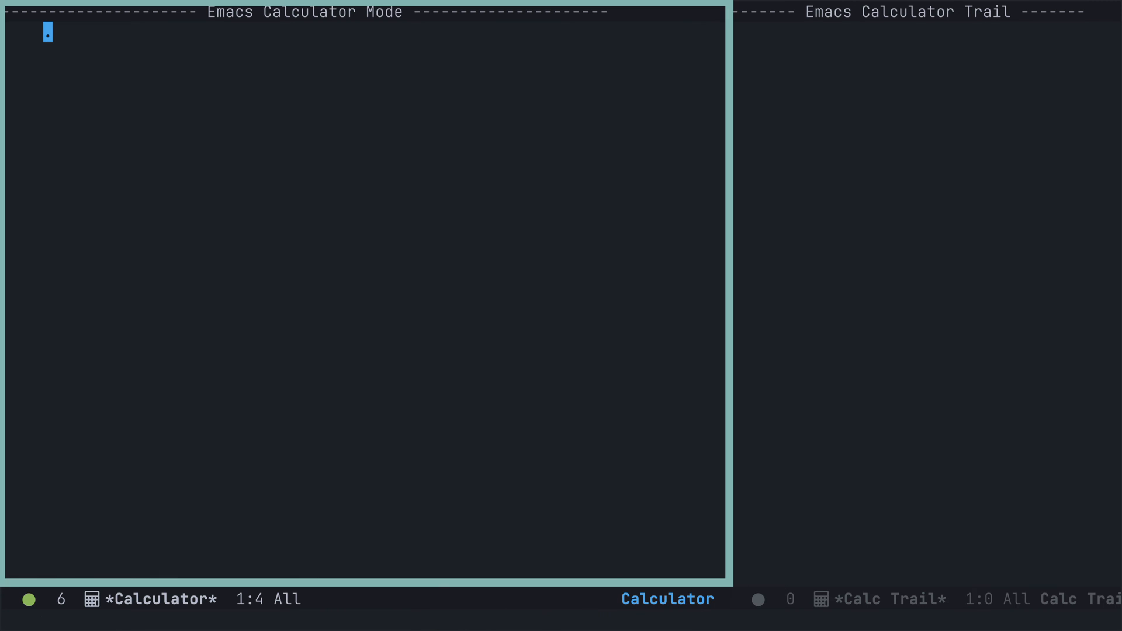
Enlarge the text in the calculator buffer to a scale of +5
key("ctrl+x")
key("ctrl+equal")
key("equal")
key("equal")
key("equal")
key("equal")
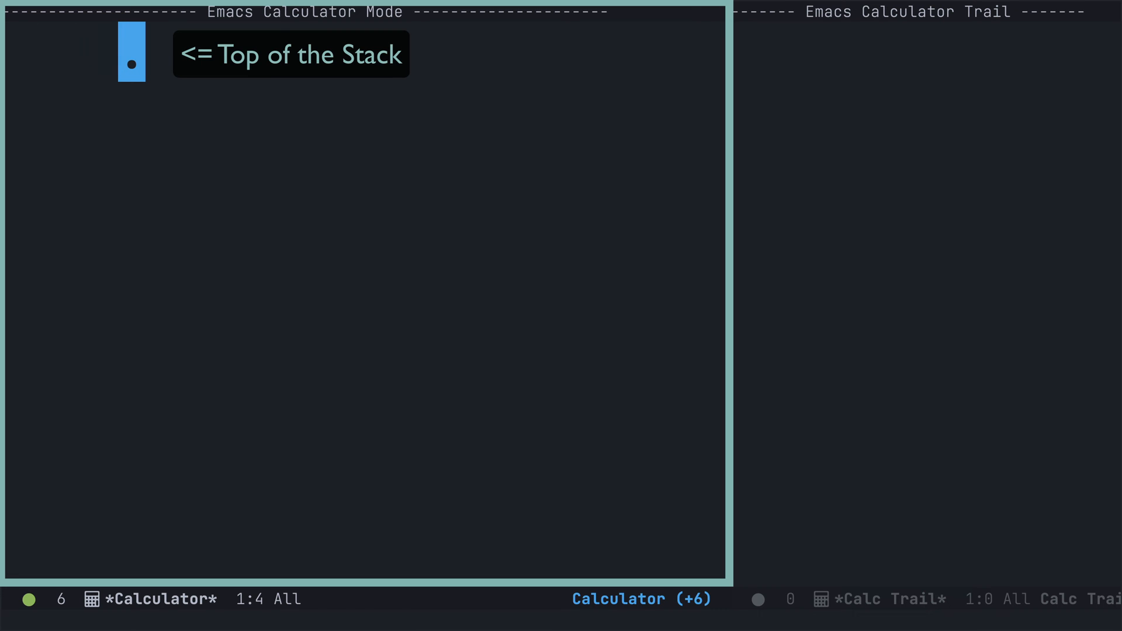
key("ctrl+o")
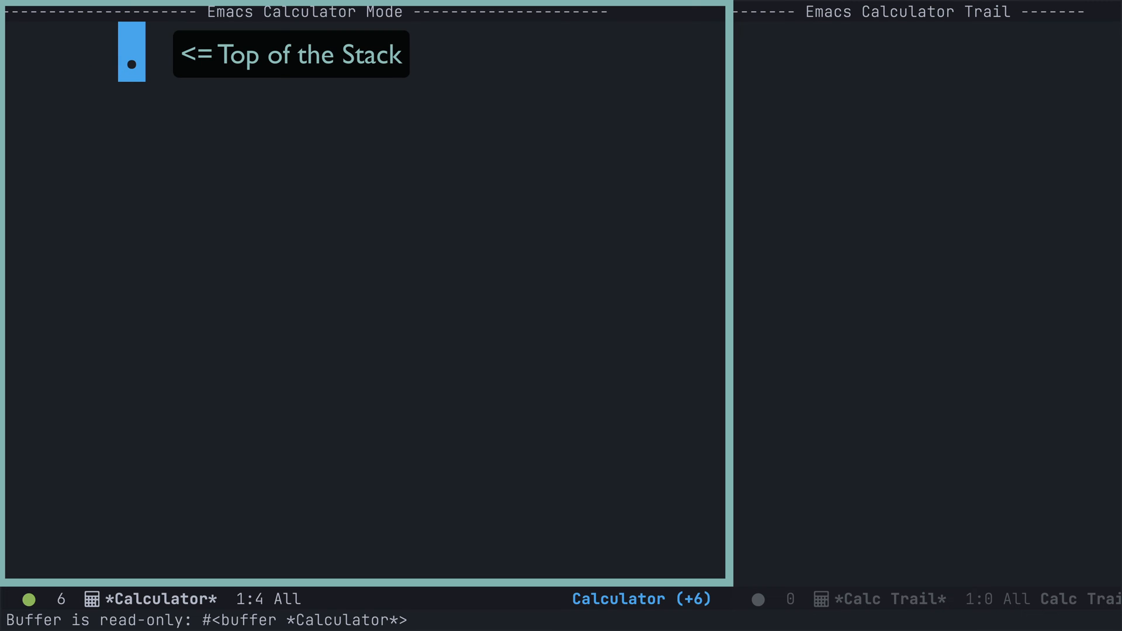
key("ctrl+x")
key("ctrl+minus")
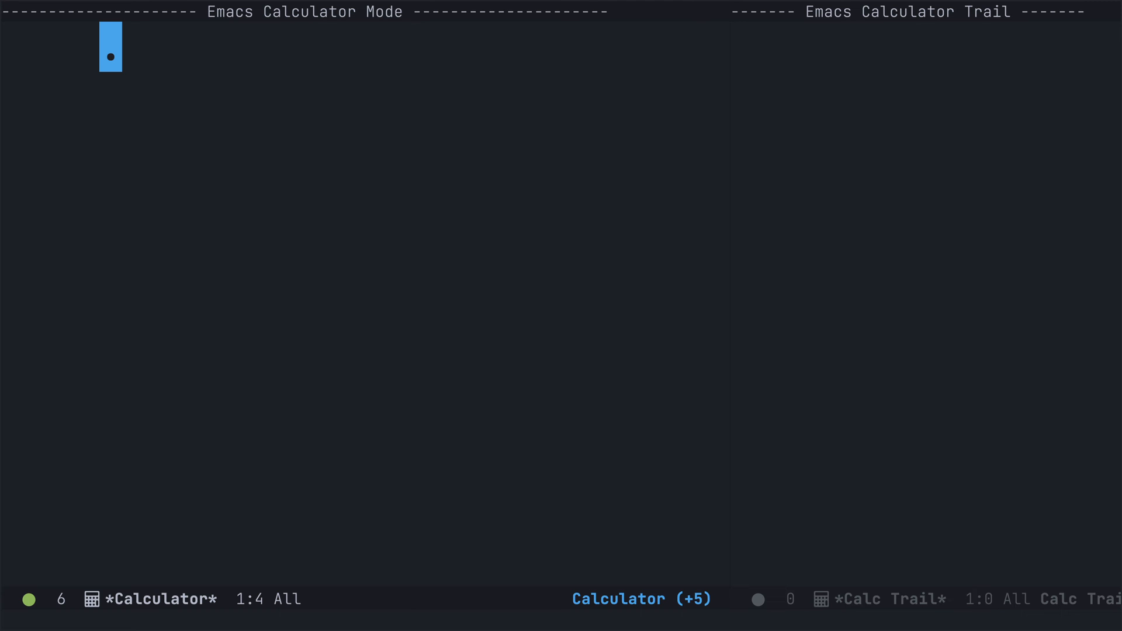
Switch the focus into the Calc Trail window and back out to the calculator stack, twice
key("space")
key("w")
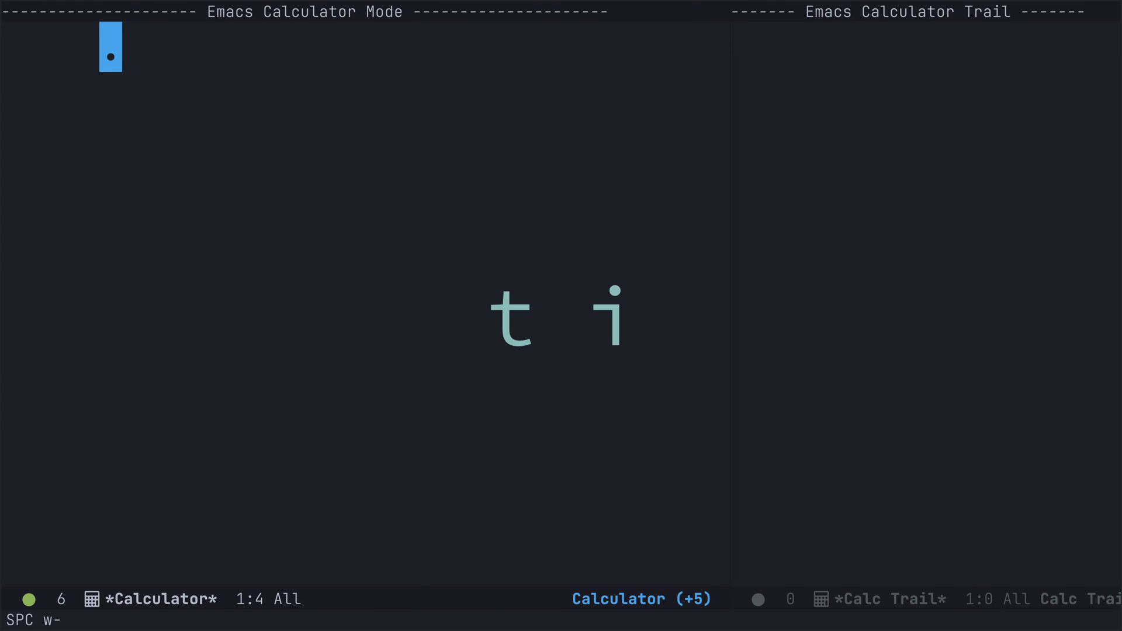
key("l")
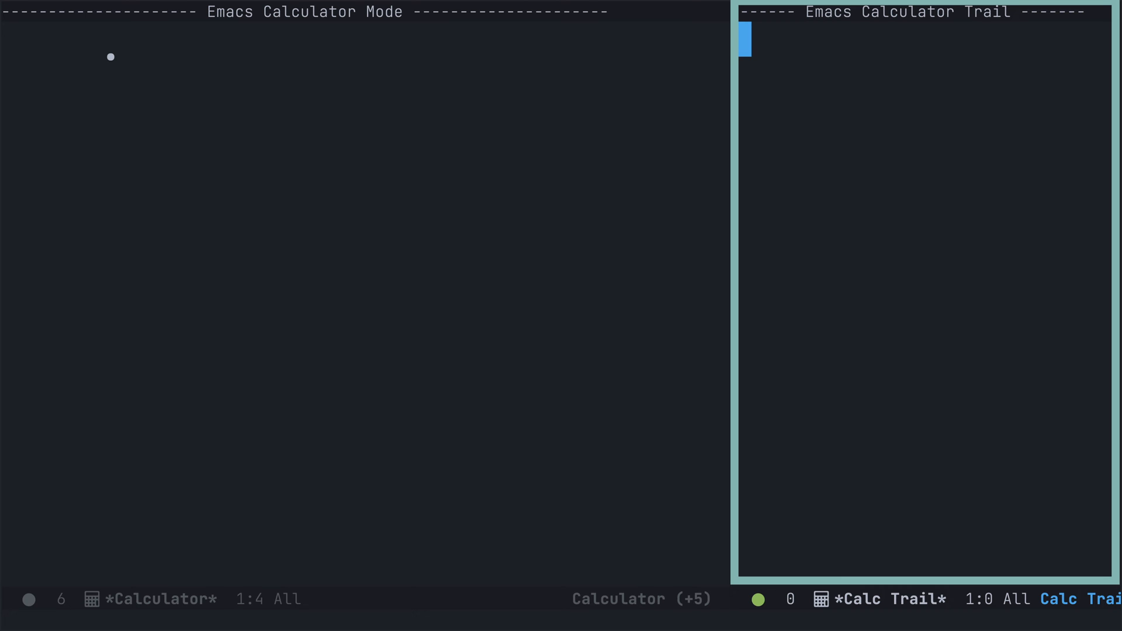
key("t")
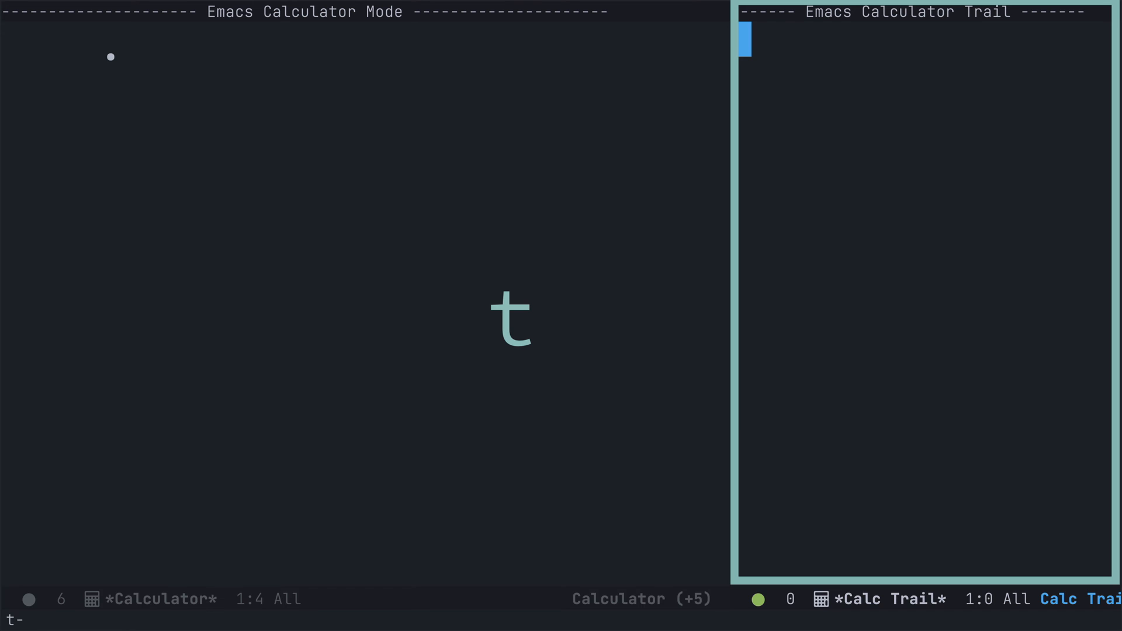
key("o")
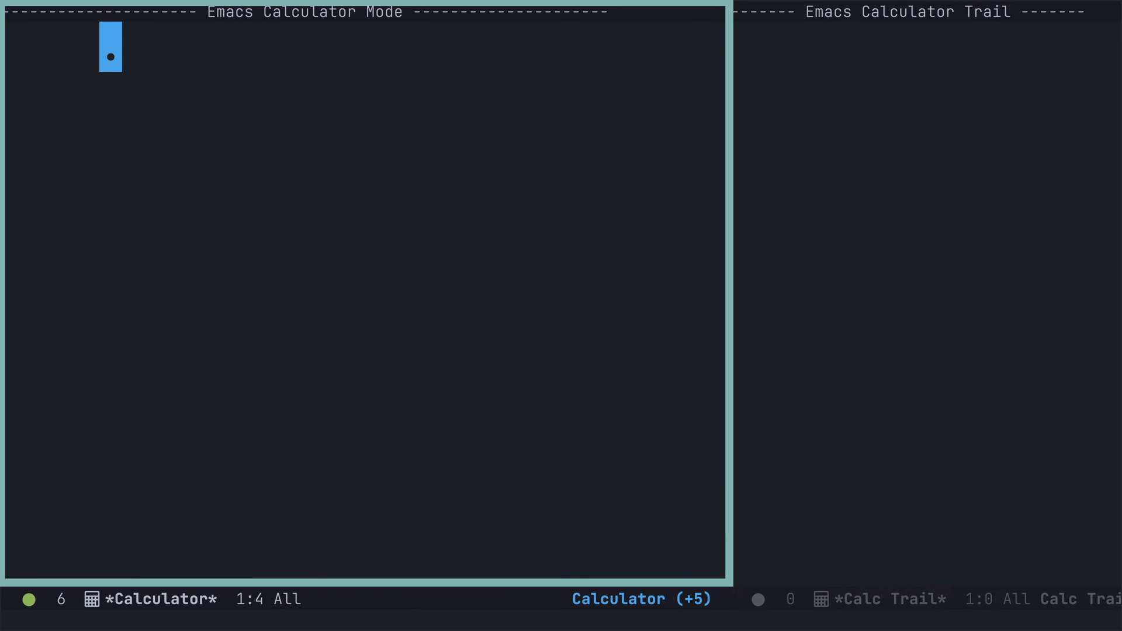
key("t")
key("i")
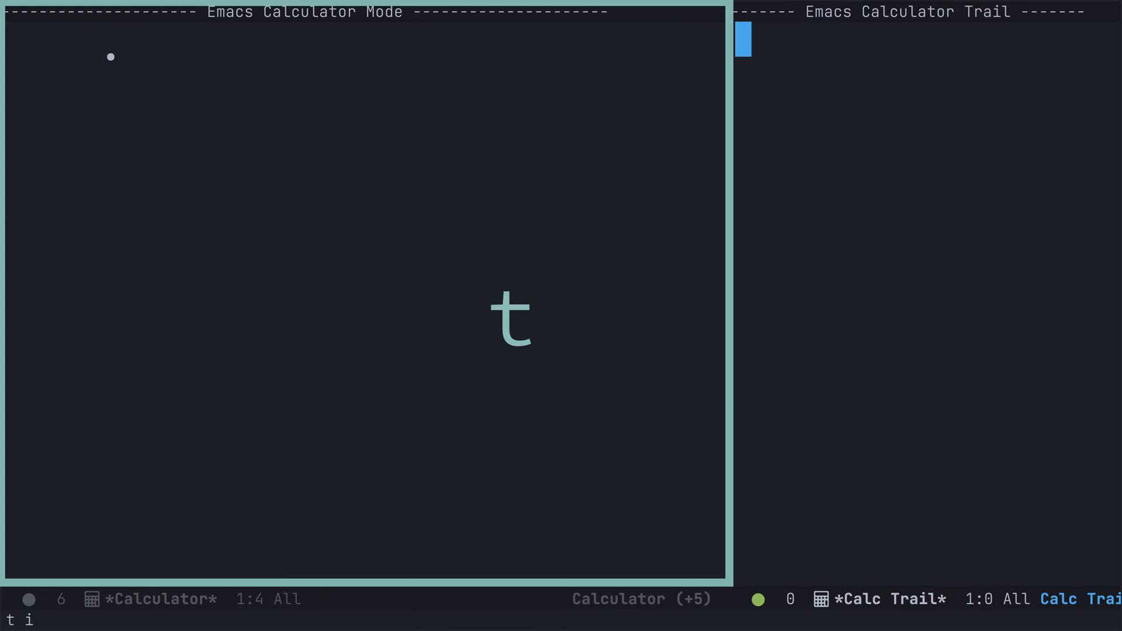
key("t")
key("o")
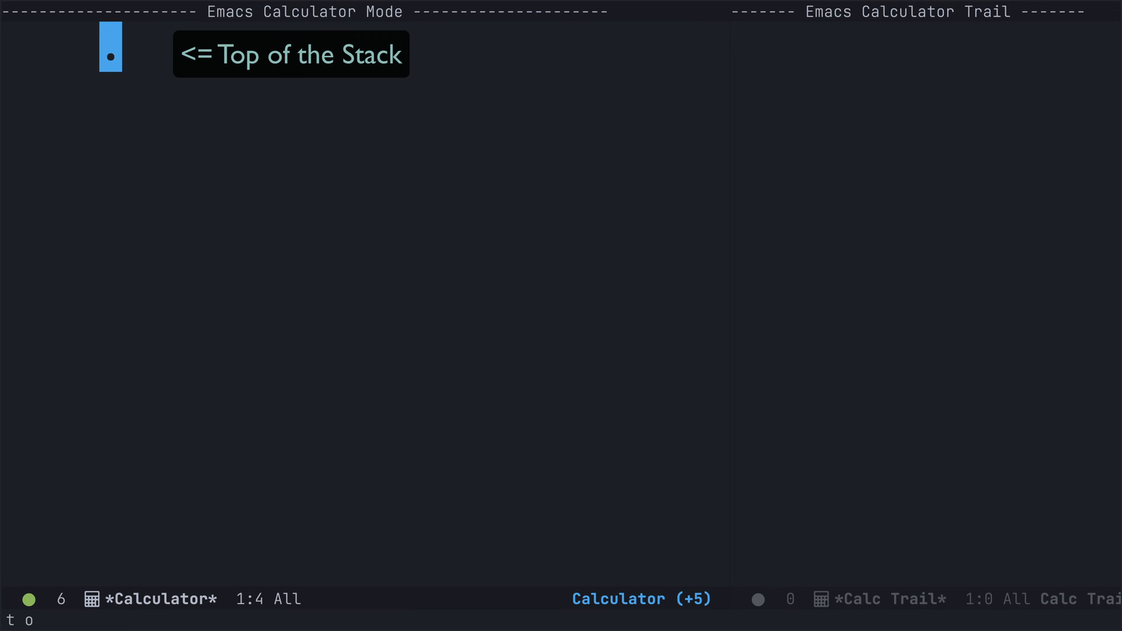
Push the number 2 onto the calculator stack
type("2")
key("Return")
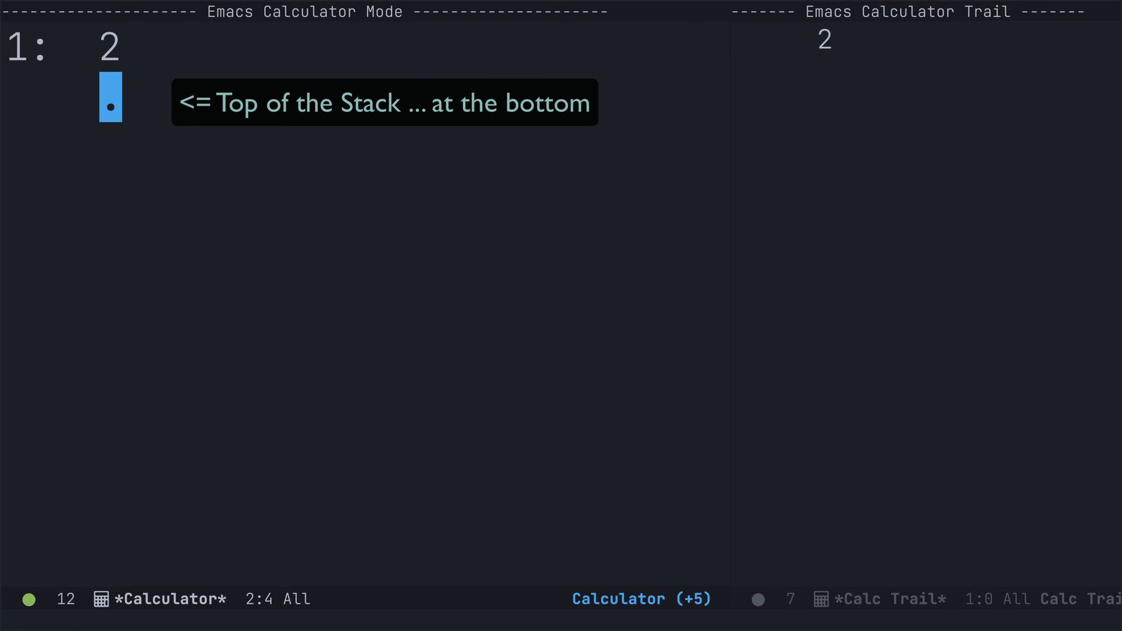
Examine the stack entry's level number and its value, returning to the dot that marks the stack top
key("ctrl+g")
key("Up")
key("Left")
key("Left")
key("Left")
key("Left")
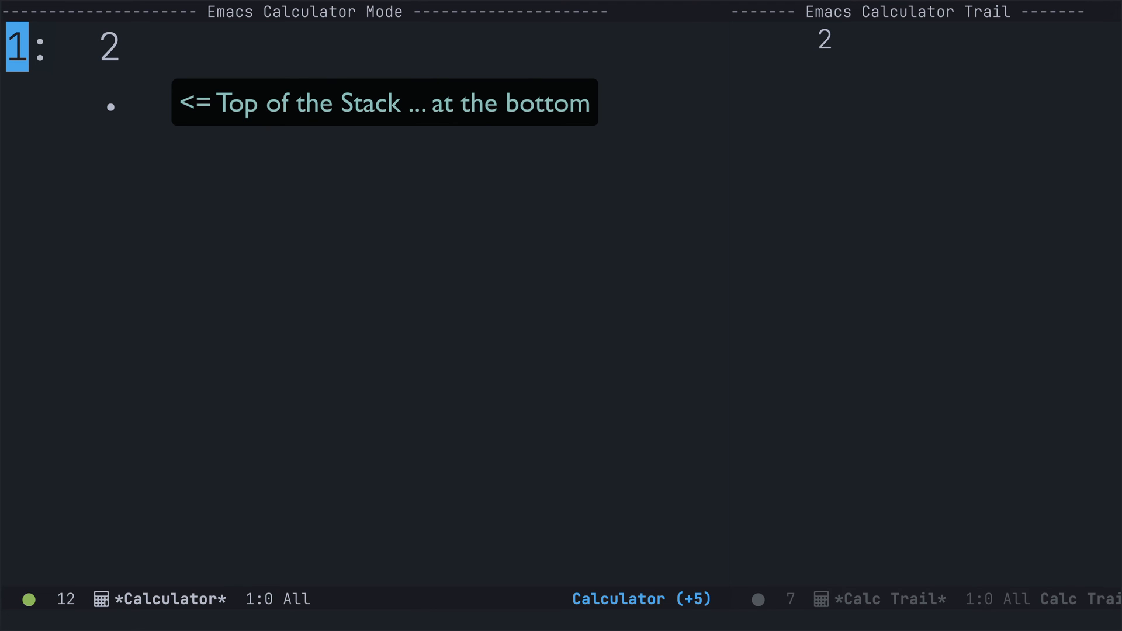
key("Right")
key("Right")
key("Right")
key("Right")
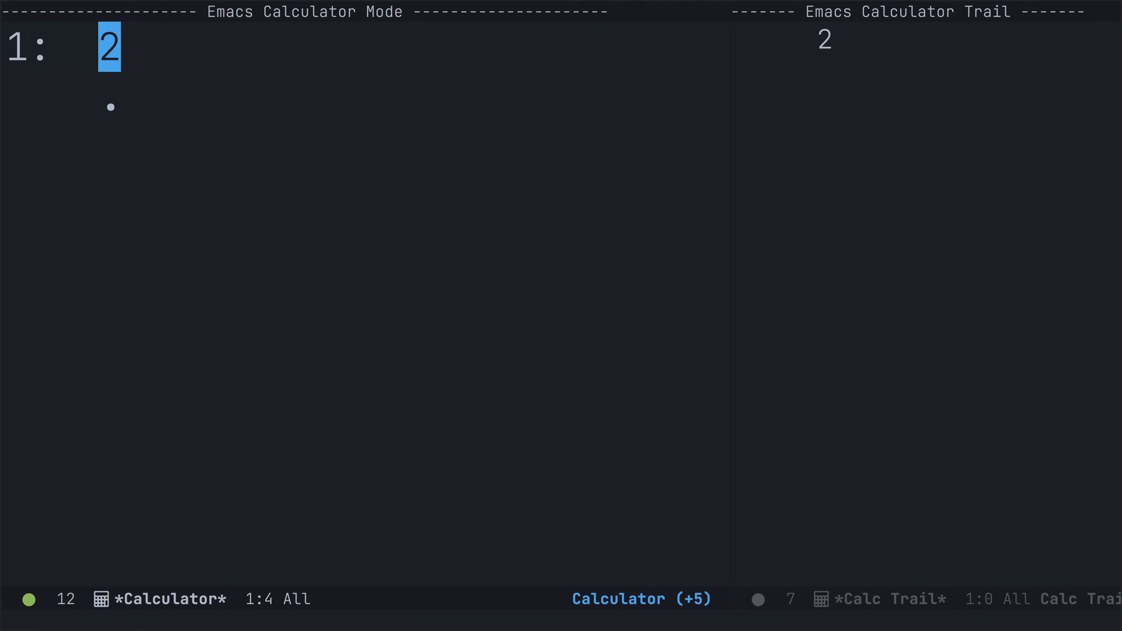
key("Down")
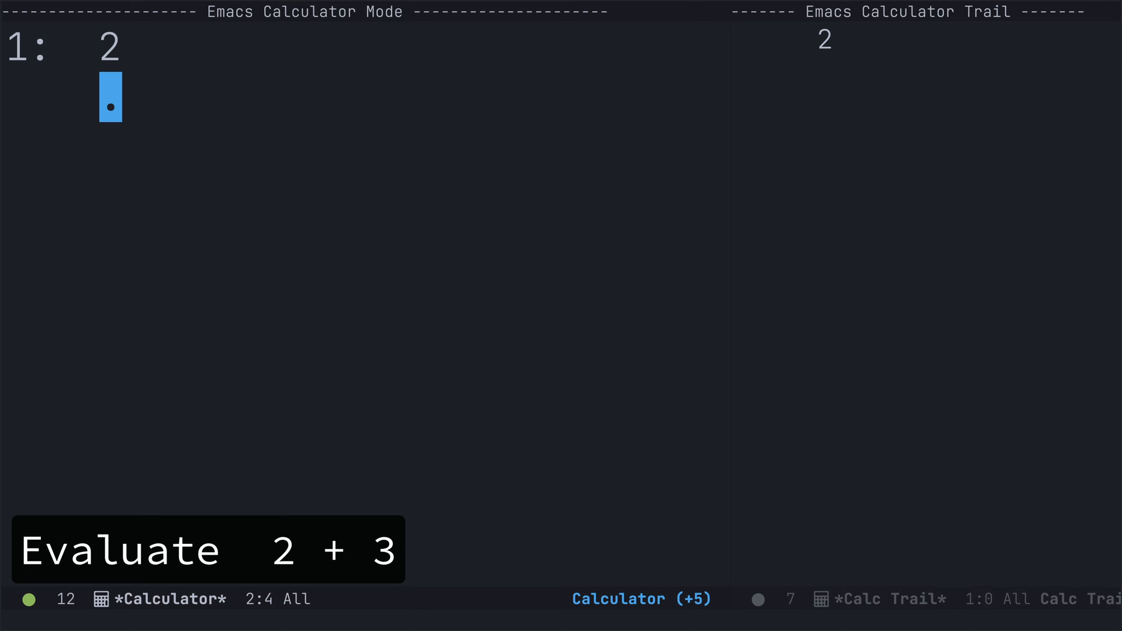
Push 3 onto the stack and add it to the 2 above it
type("3")
key("Return")
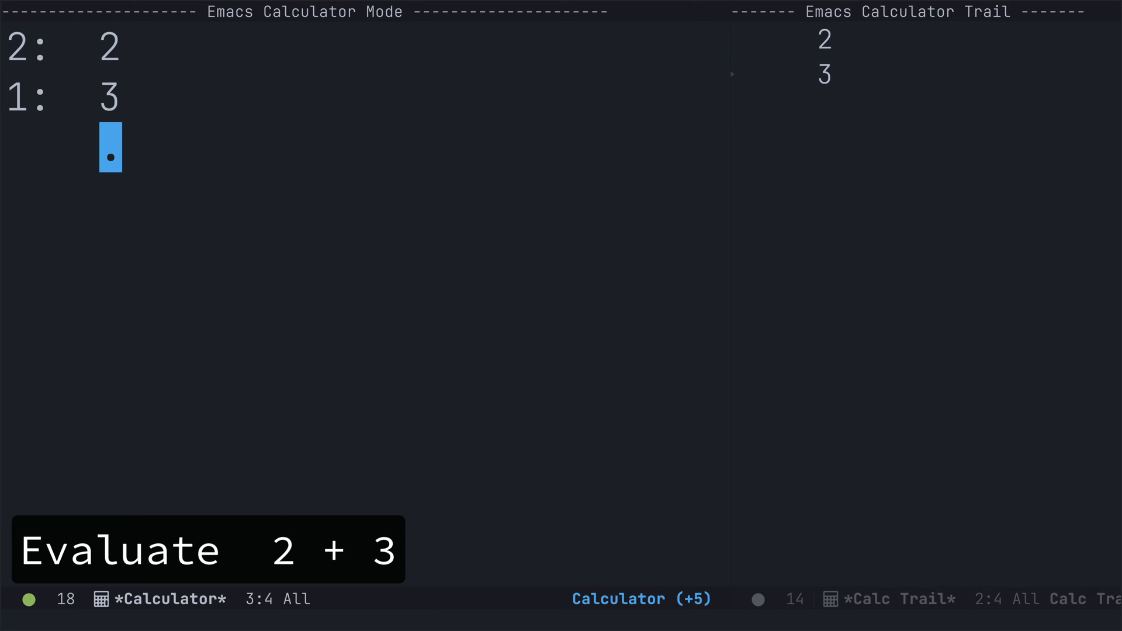
key("ctrl+g")
key("Up")
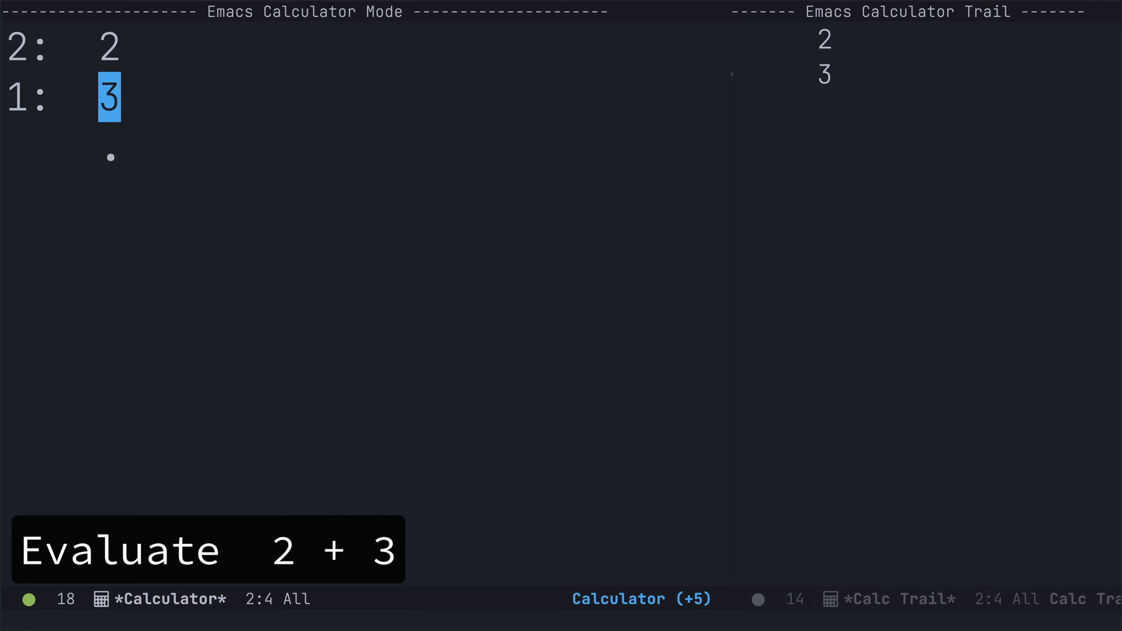
key("Up")
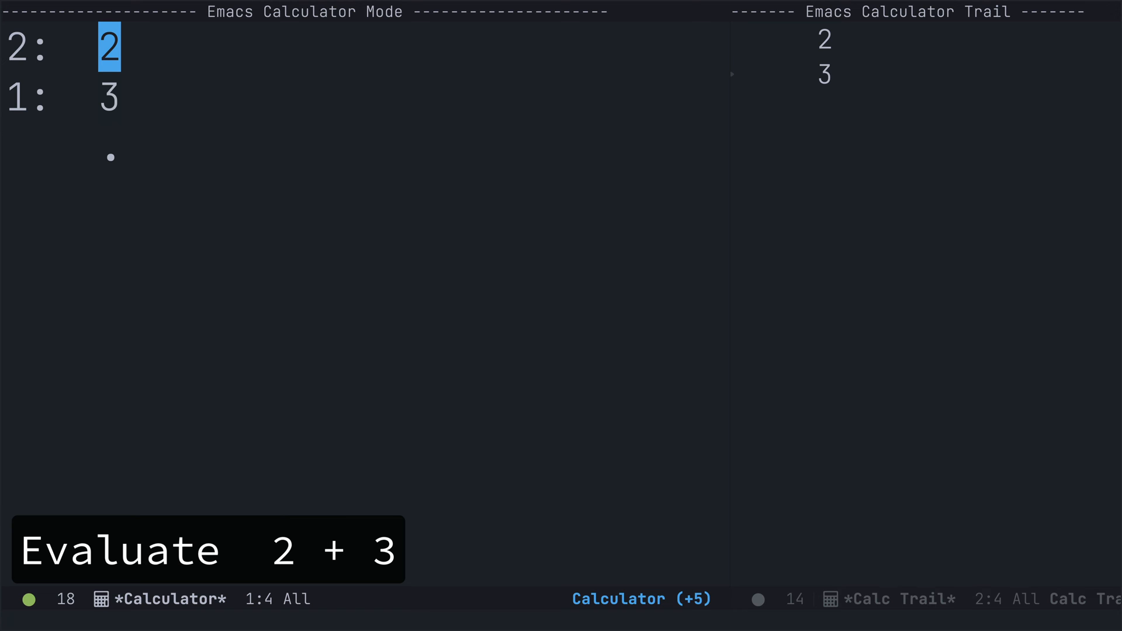
key("plus")
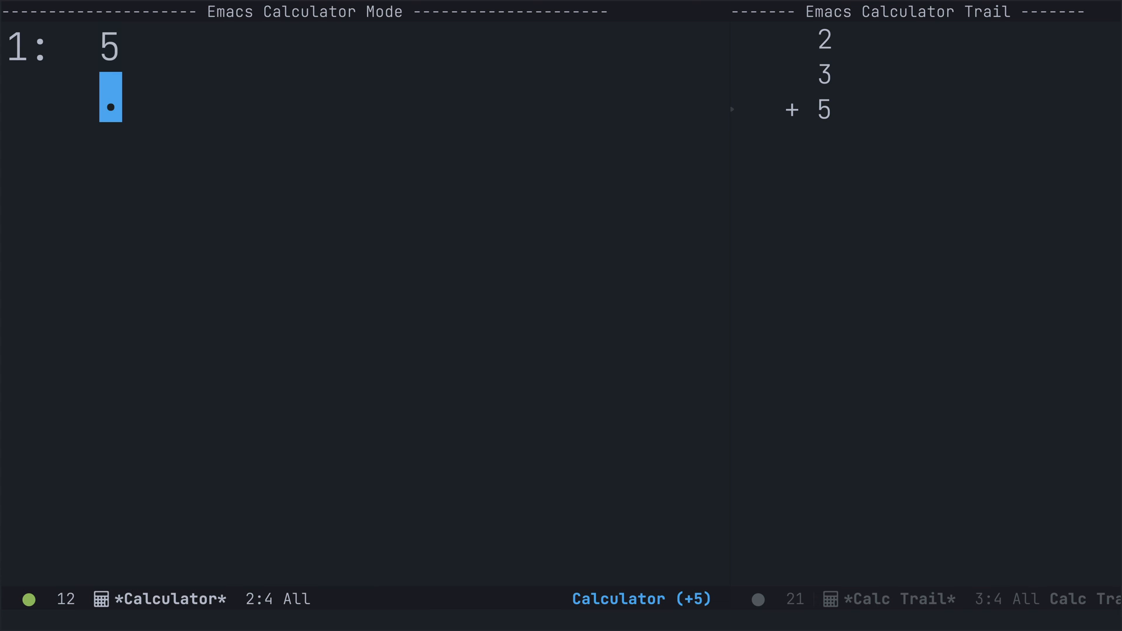
Undo and redo the addition of 2 and 3, twice
key("U")
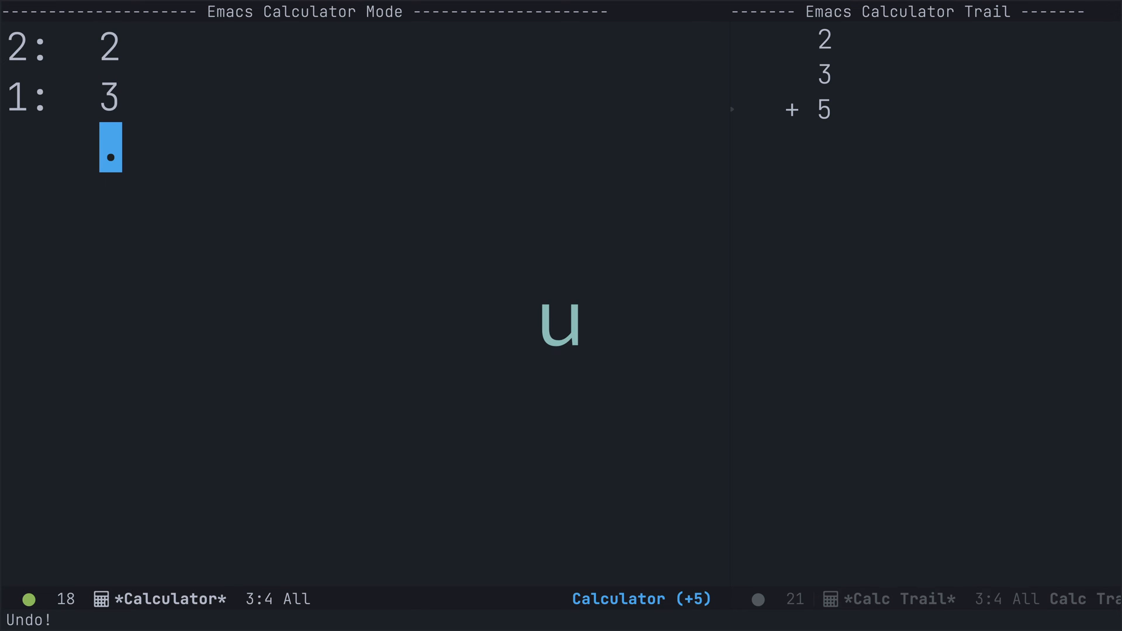
key("D")
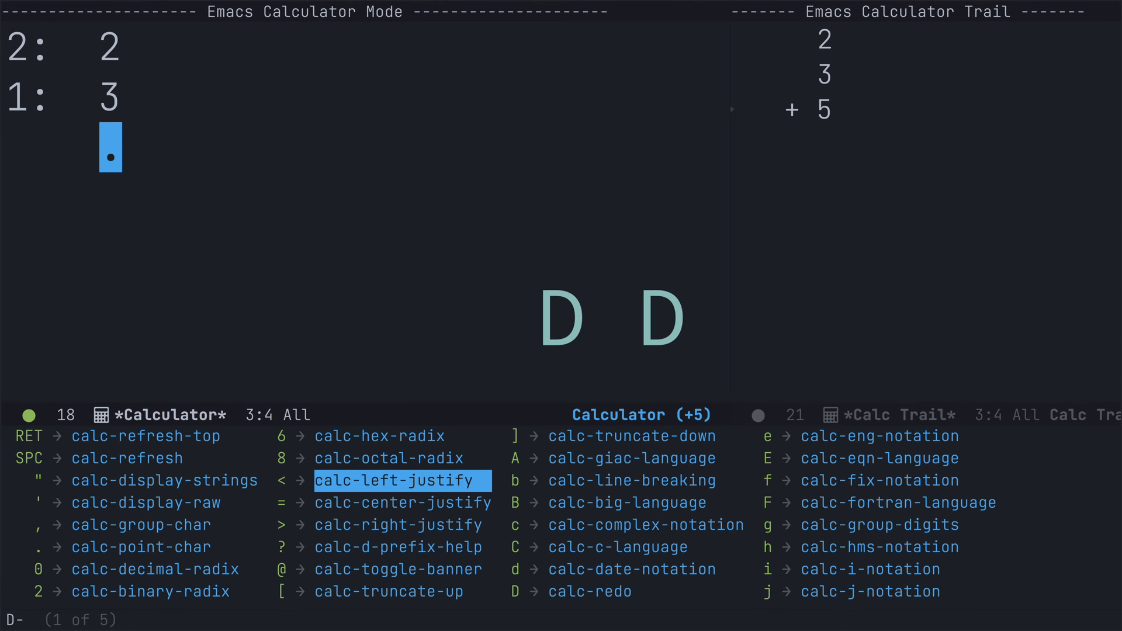
key("D")
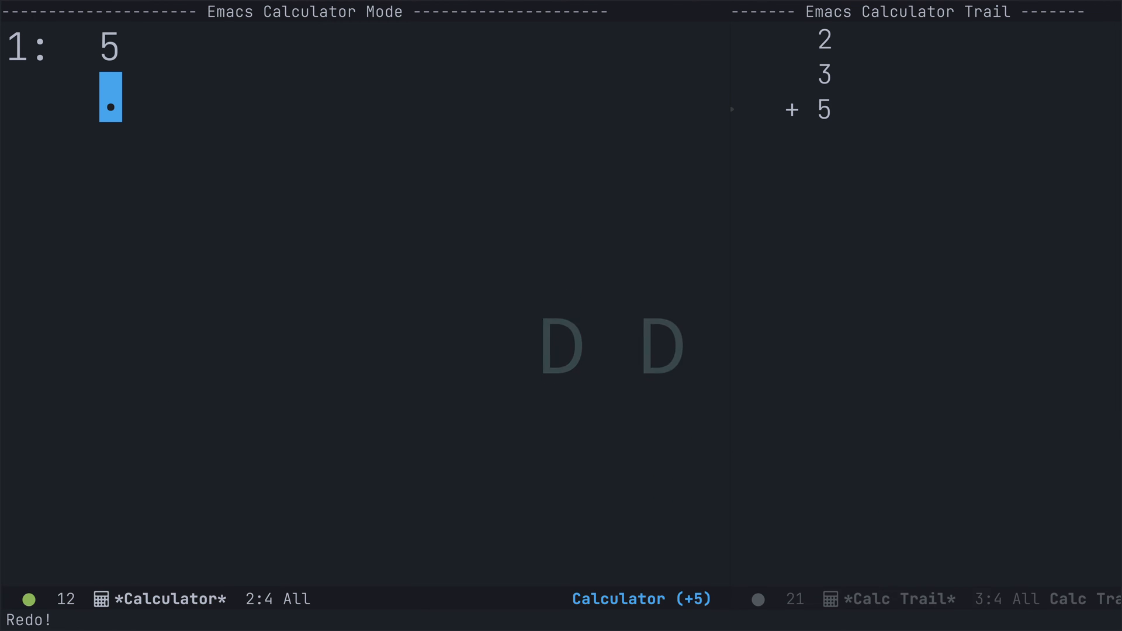
key("U")
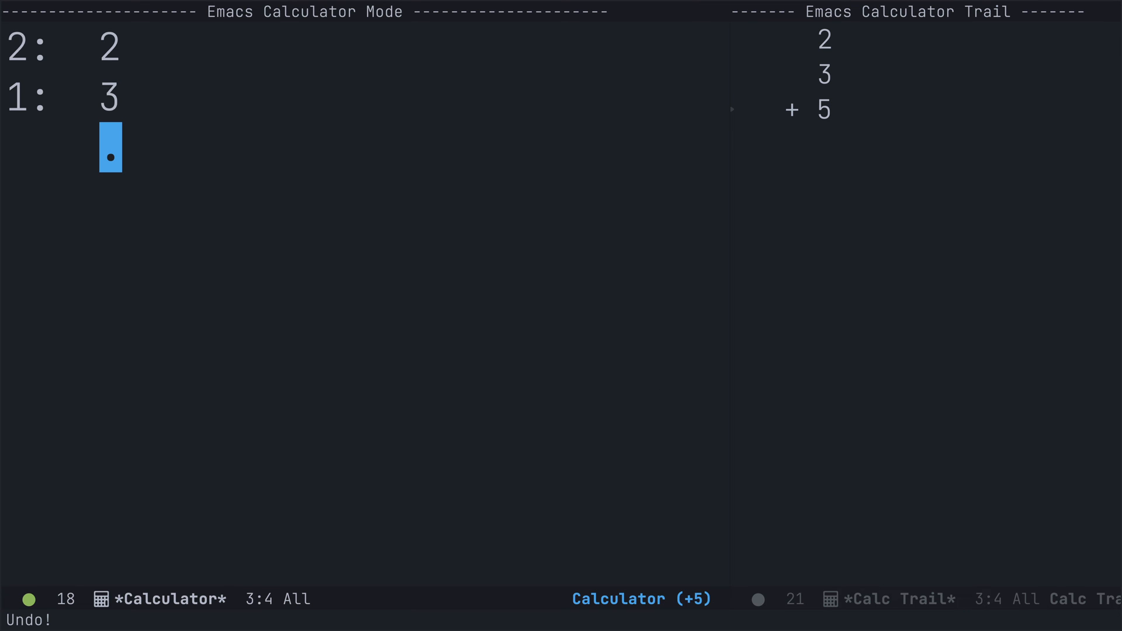
key("D")
key("D")
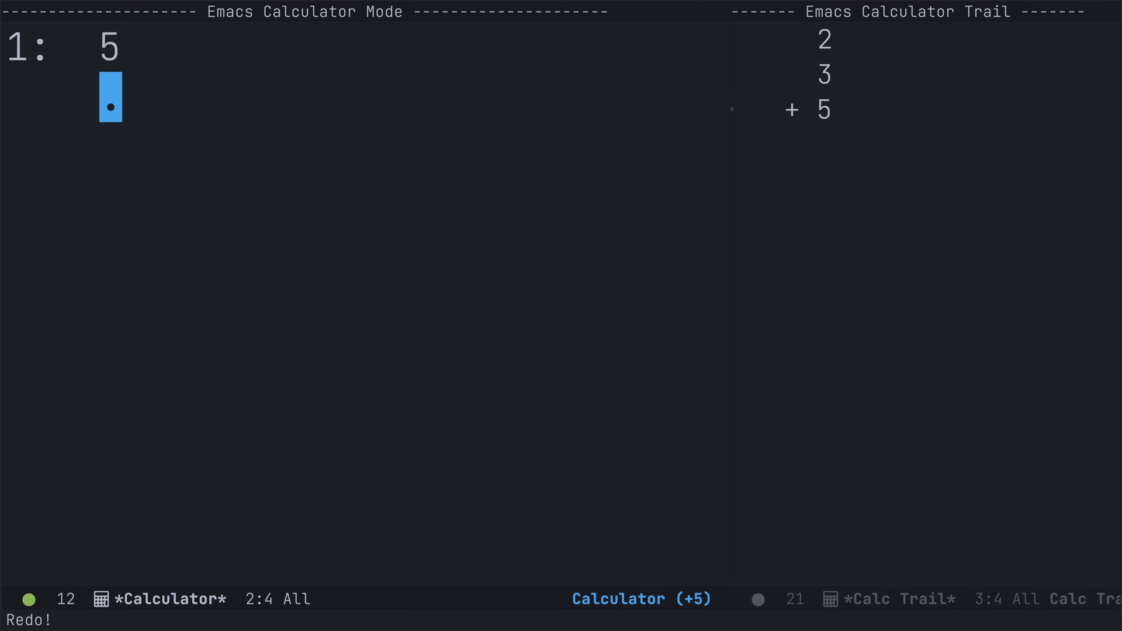
Push 4 onto the stack and multiply the addition's result by it
type("4")
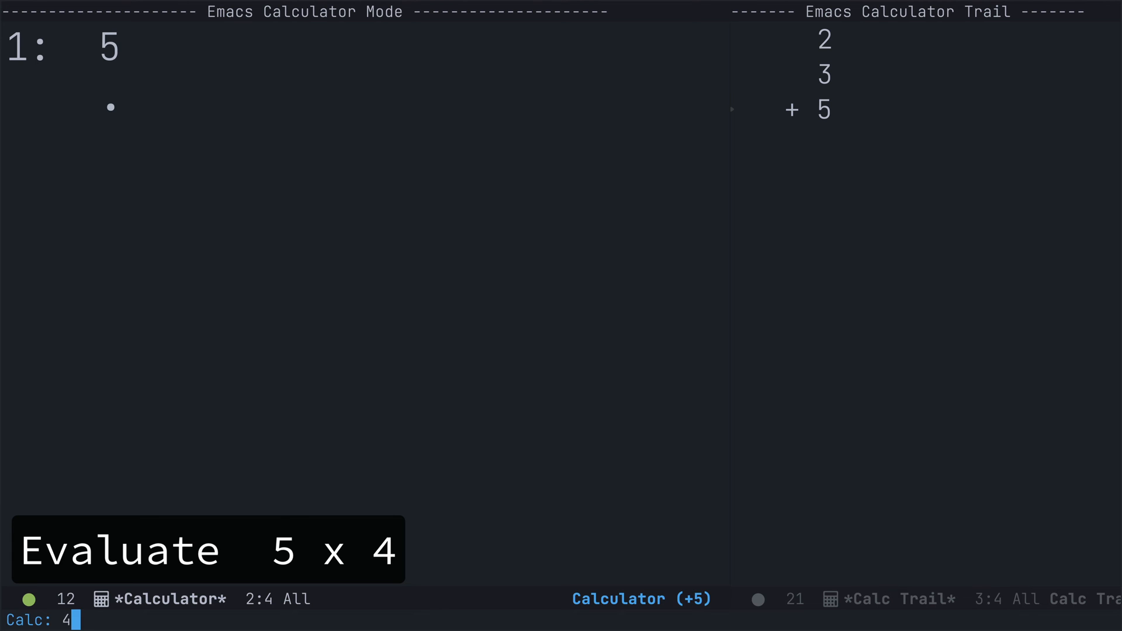
key("Return")
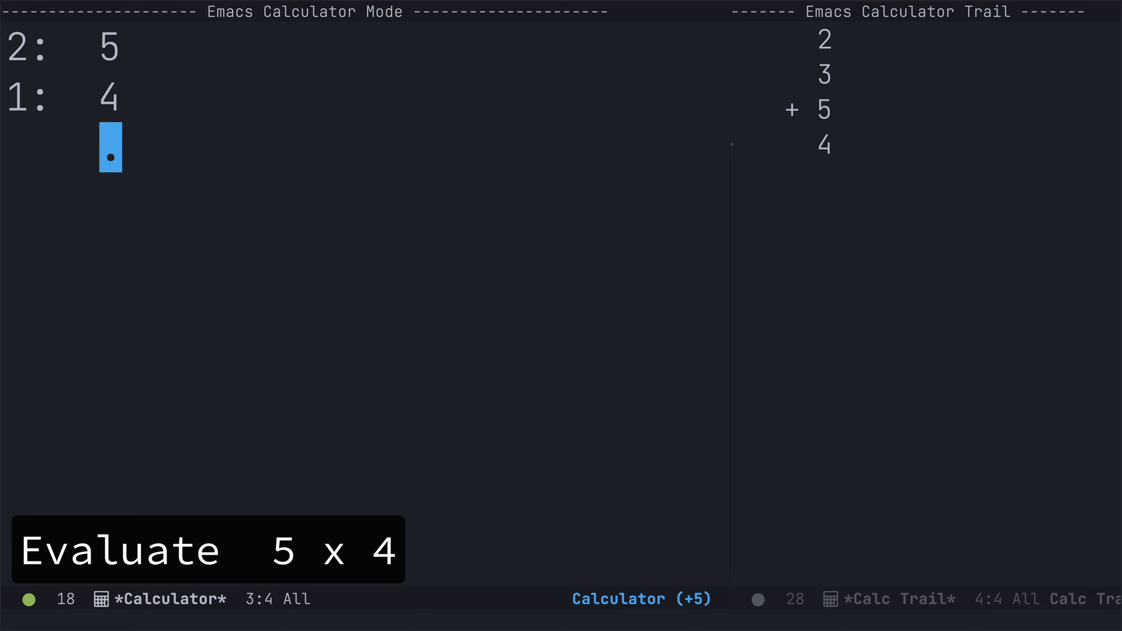
key("asterisk")
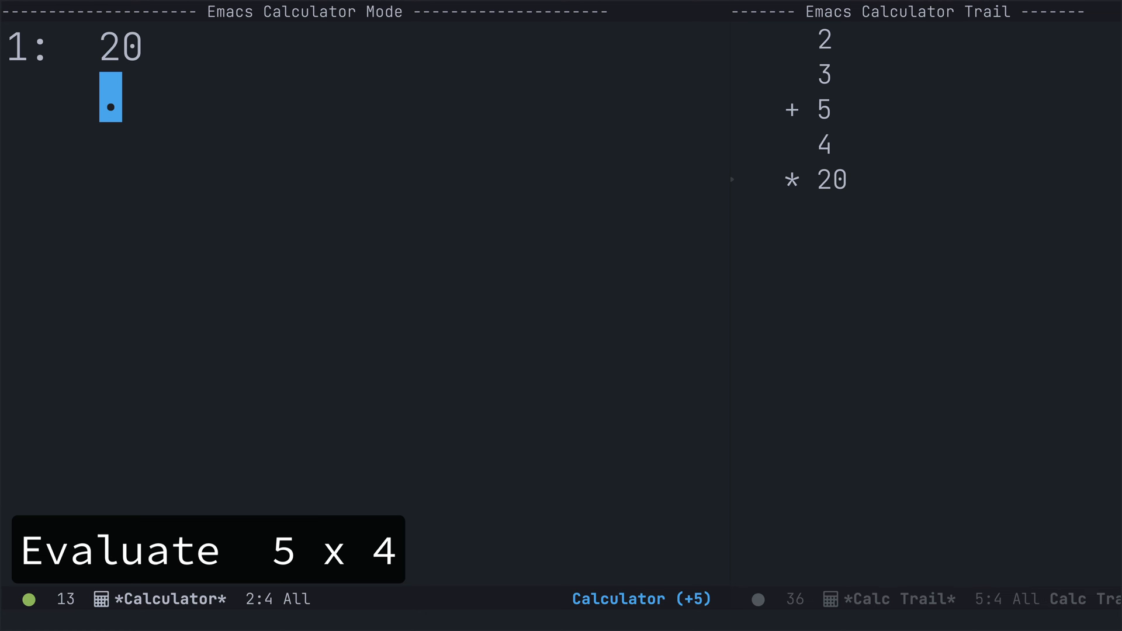
Undo the multiplication of 5 and 4, then swap the two operands on the stack and multiply them again
key("U")
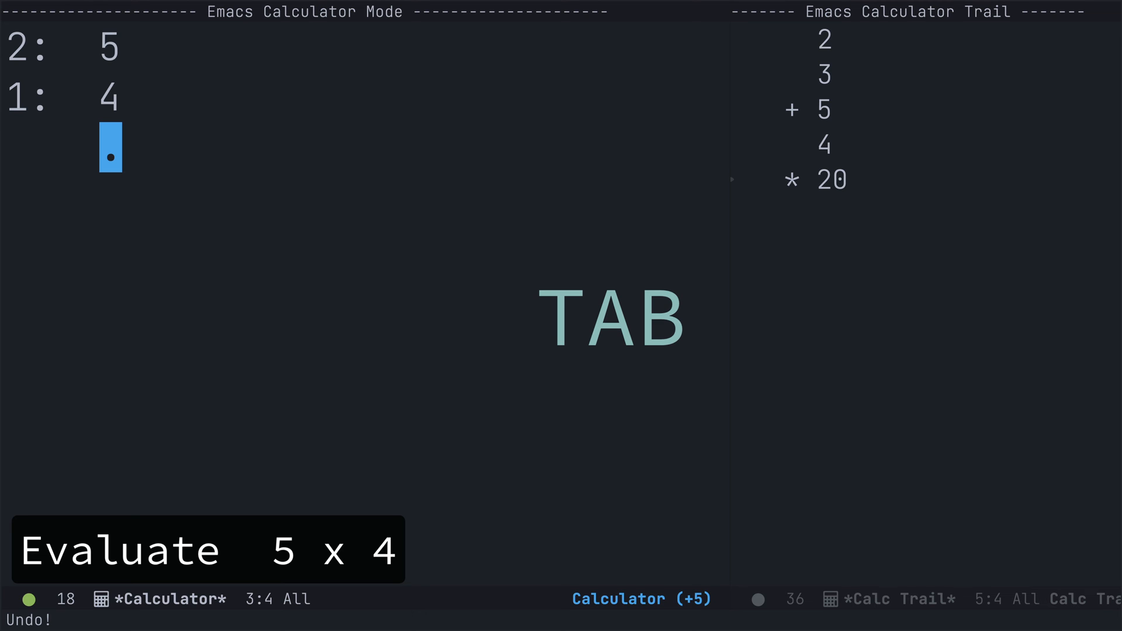
key("Tab")
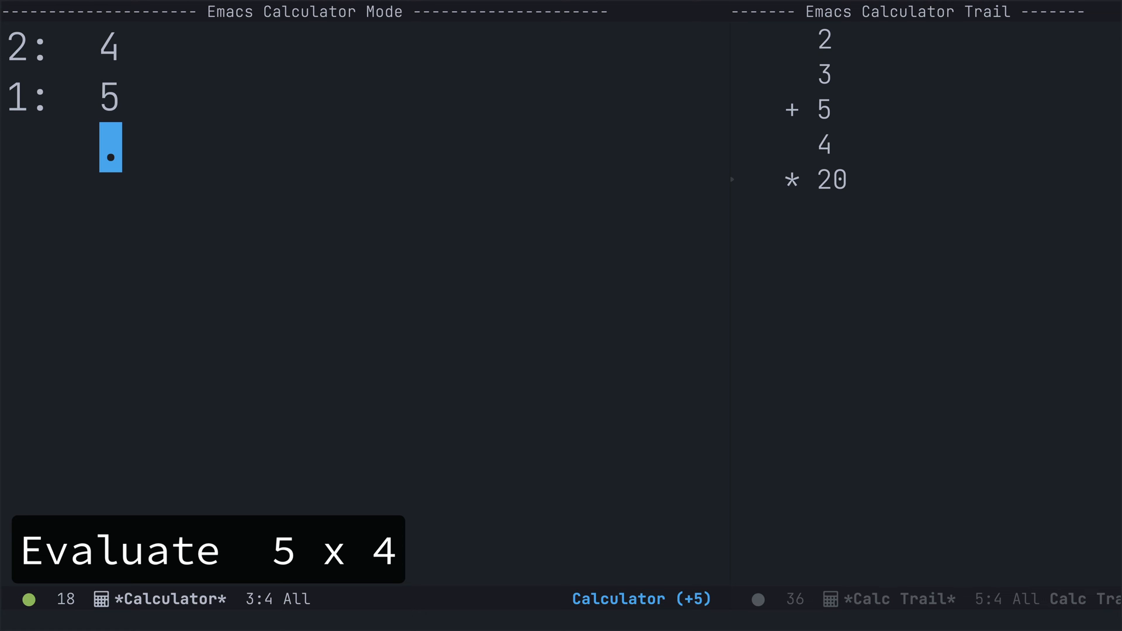
key("asterisk")
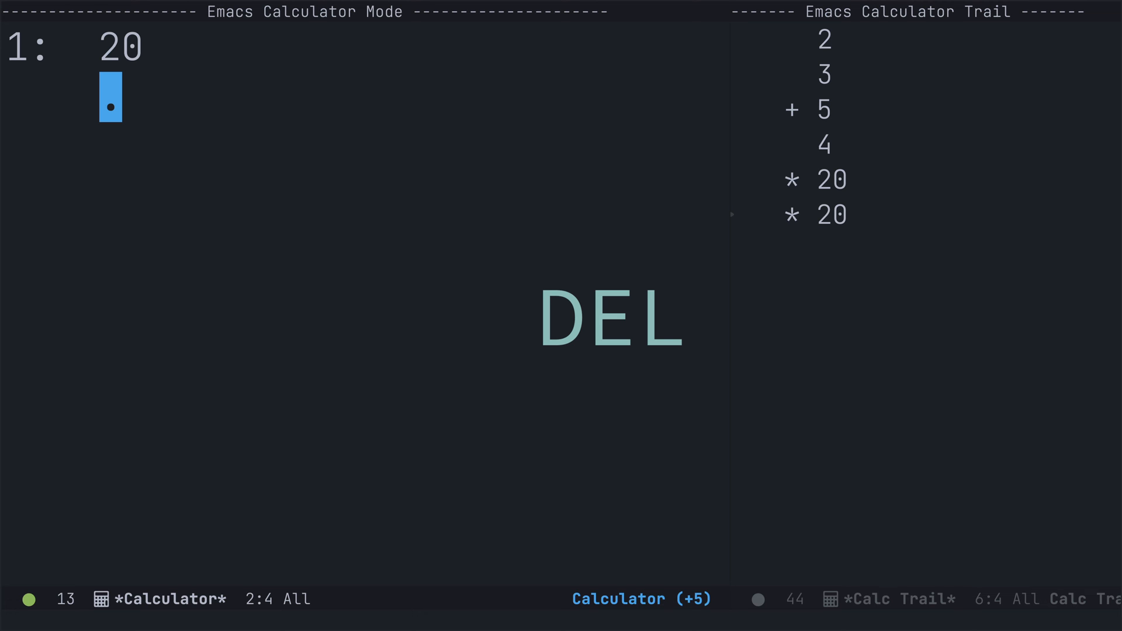
Remove the product from the stack and push the numbers 1 through 5 as separate entries
key("BackSpace")
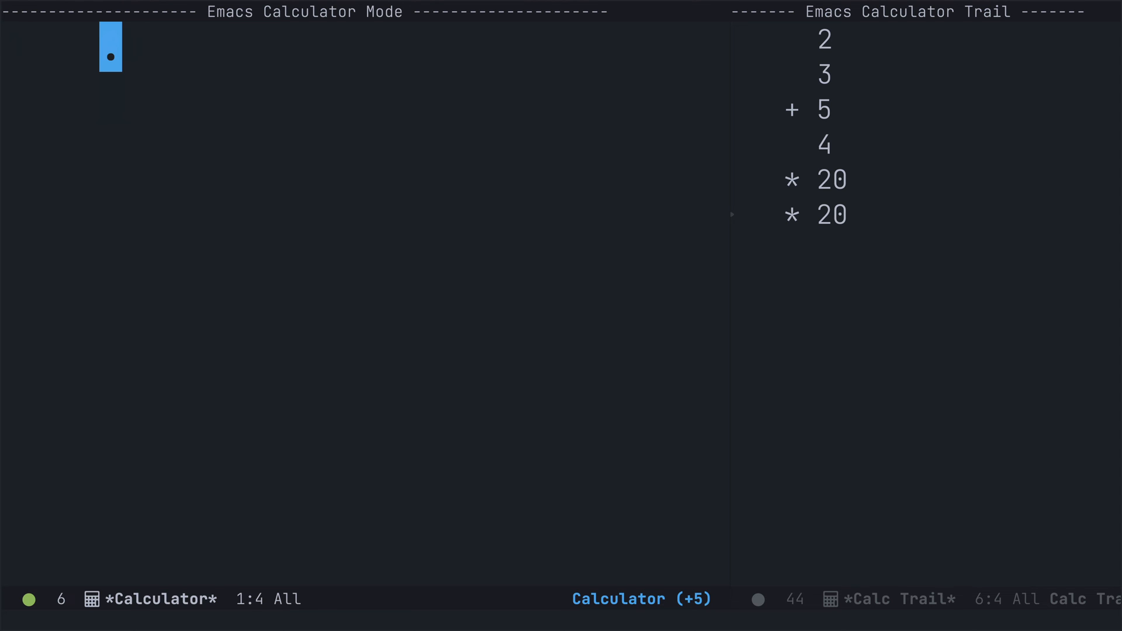
type("1")
key("Return")
type("2")
key("Return")
type("3")
key("Return")
type("4")
key("Return")
type("5")
key("Return")
type("6")
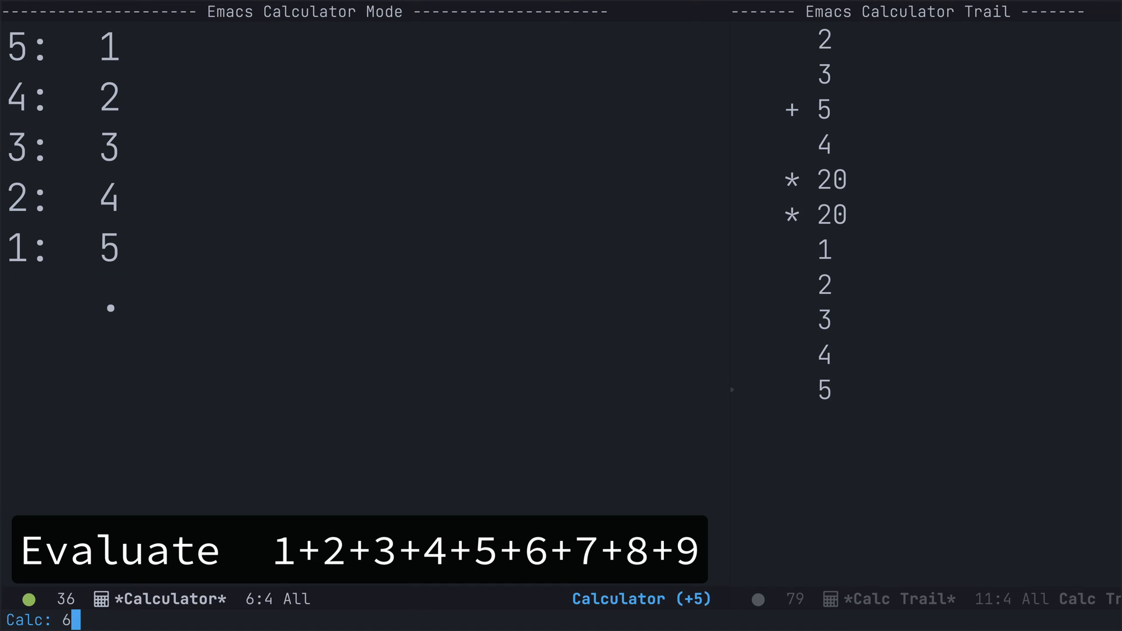
type("6")
key("Return")
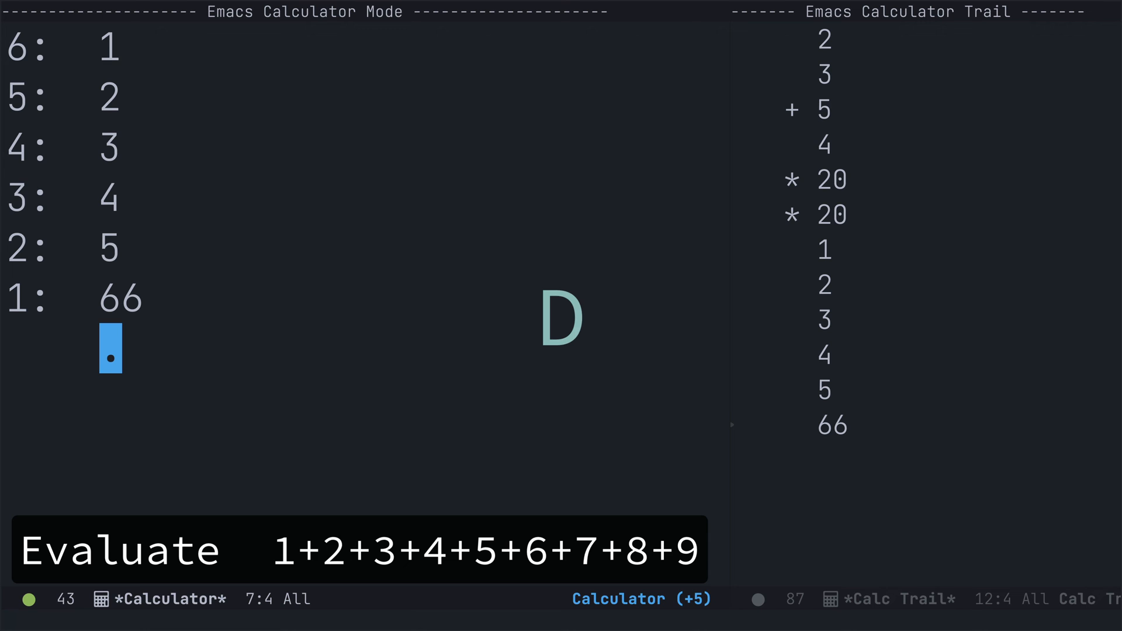
key("BackSpace")
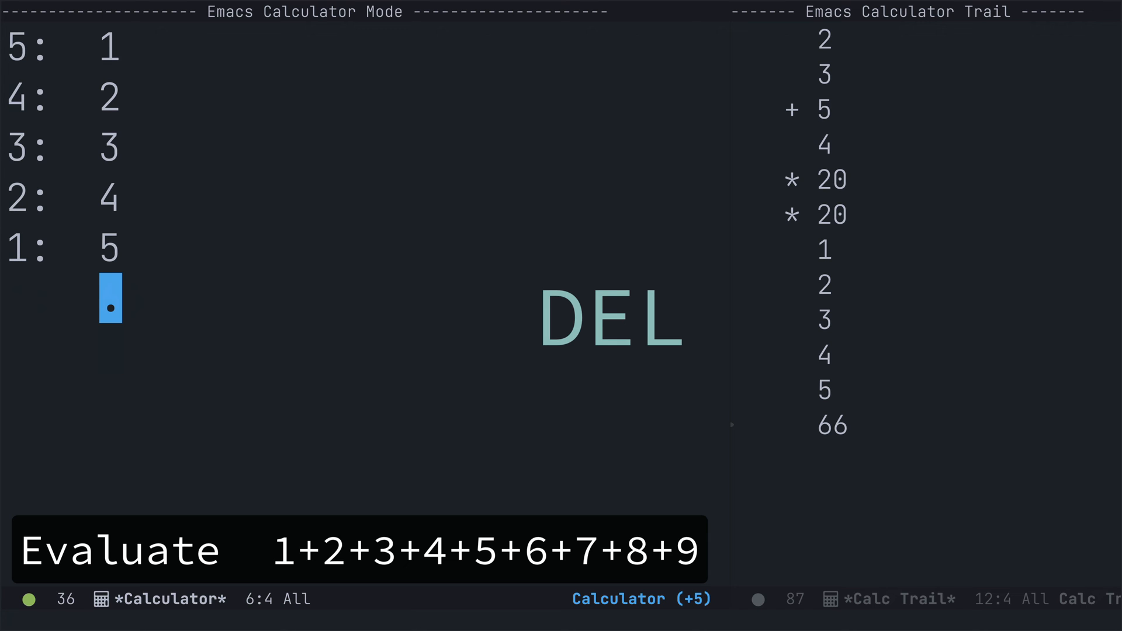
Push the numbers 6, 7, 8 and 9 onto the stack above the 5
type("6")
key("Return")
type("7")
key("Return")
type("8")
key("Return")
type("9")
key("Return")
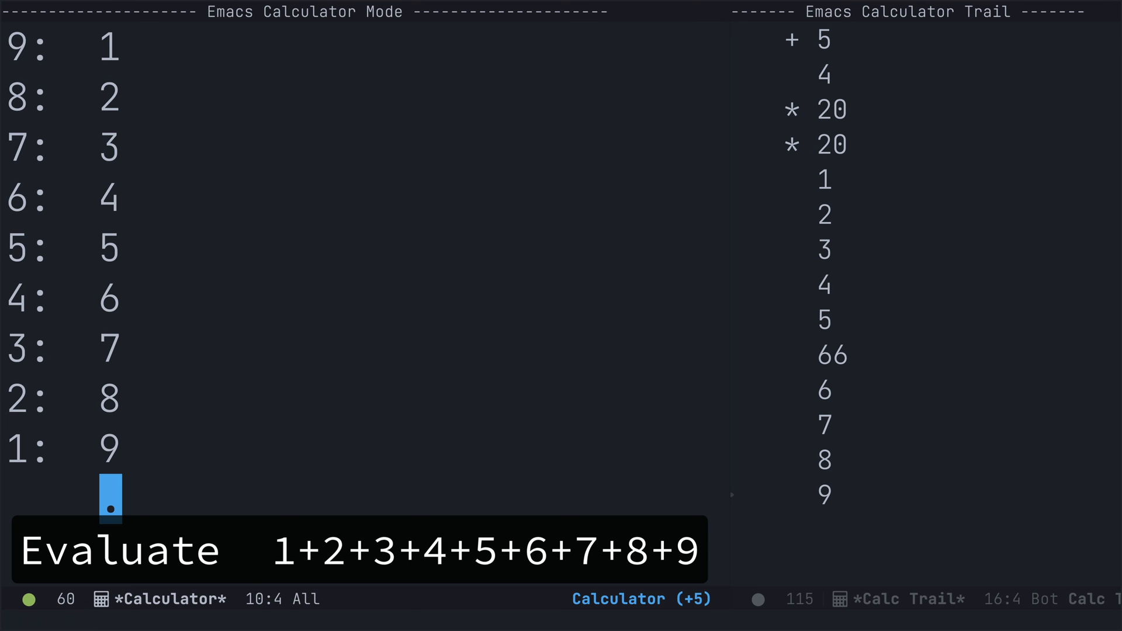
Examine the level numbers and values of the stack entries holding 1 through 9
key("Up")
key("Left")
key("Left")
key("Left")
key("Up")
key("Up")
key("Up")
key("Up")
key("Up")
key("Up")
key("Up")
key("Up")
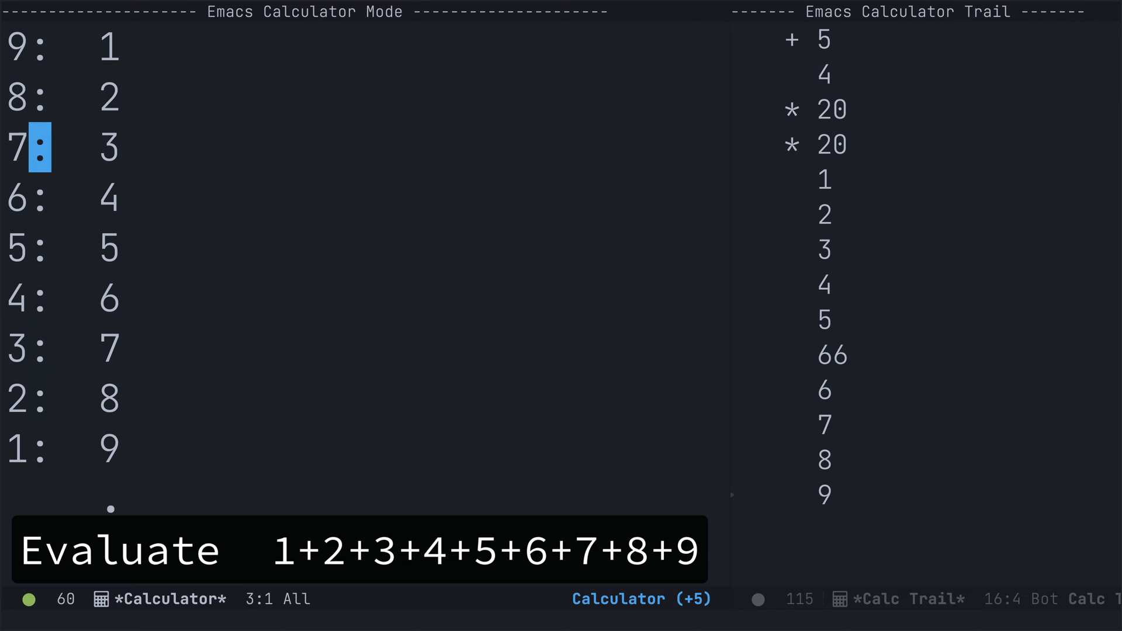
key("Down")
key("Down")
key("Down")
key("Down")
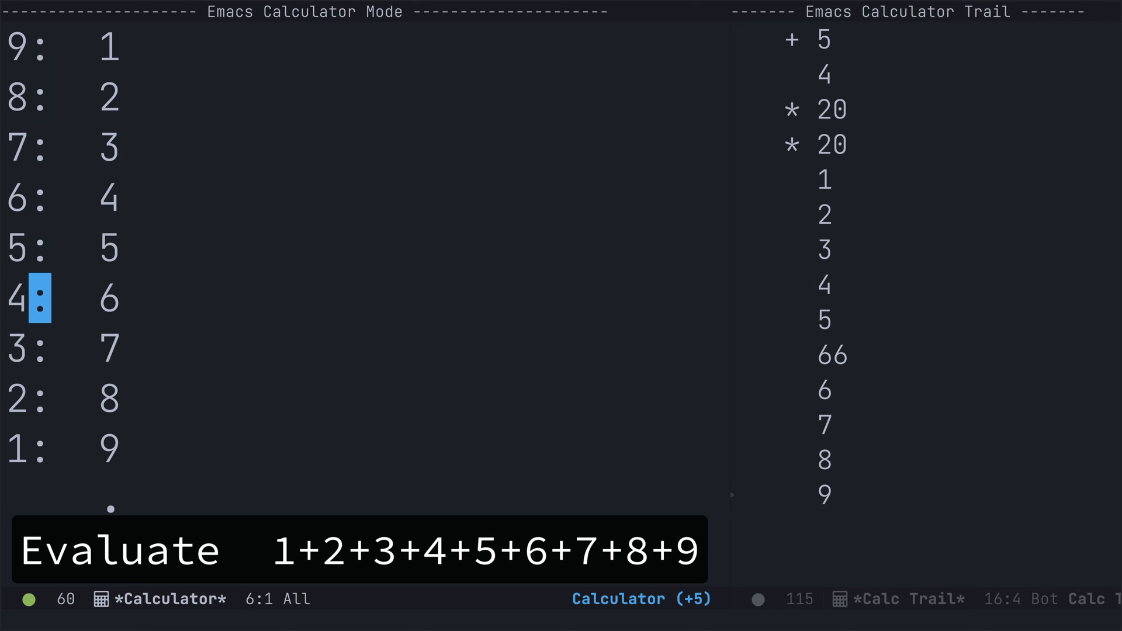
key("Right")
key("Right")
key("Right")
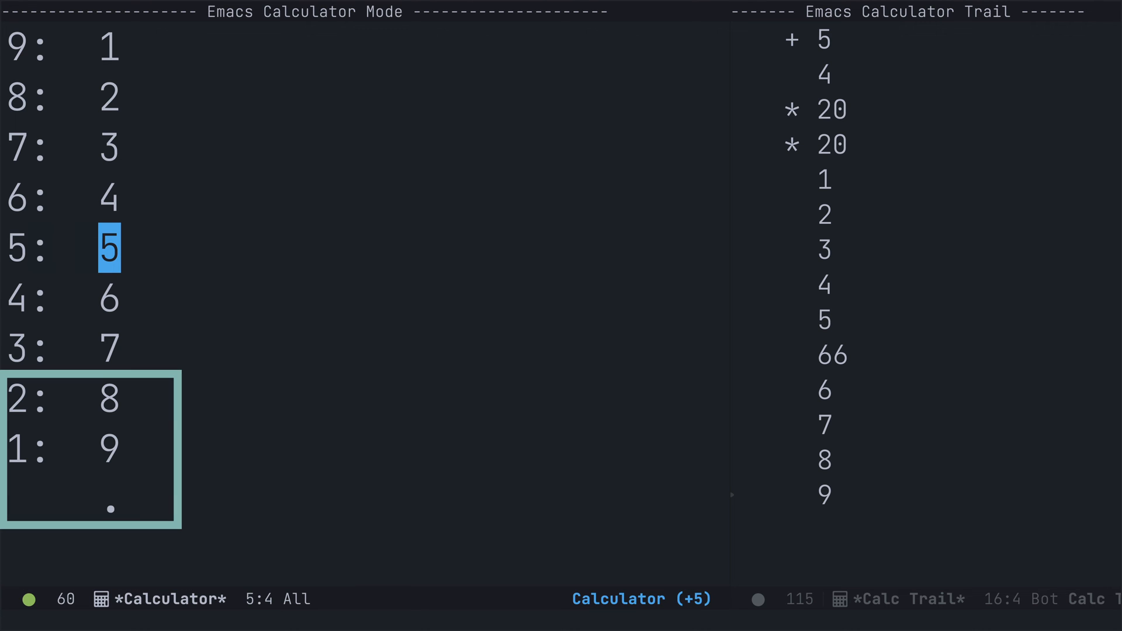
Add the two entries nearest the stack top repeatedly until the numbers 1 through 9 are combined into a single sum
key("+")
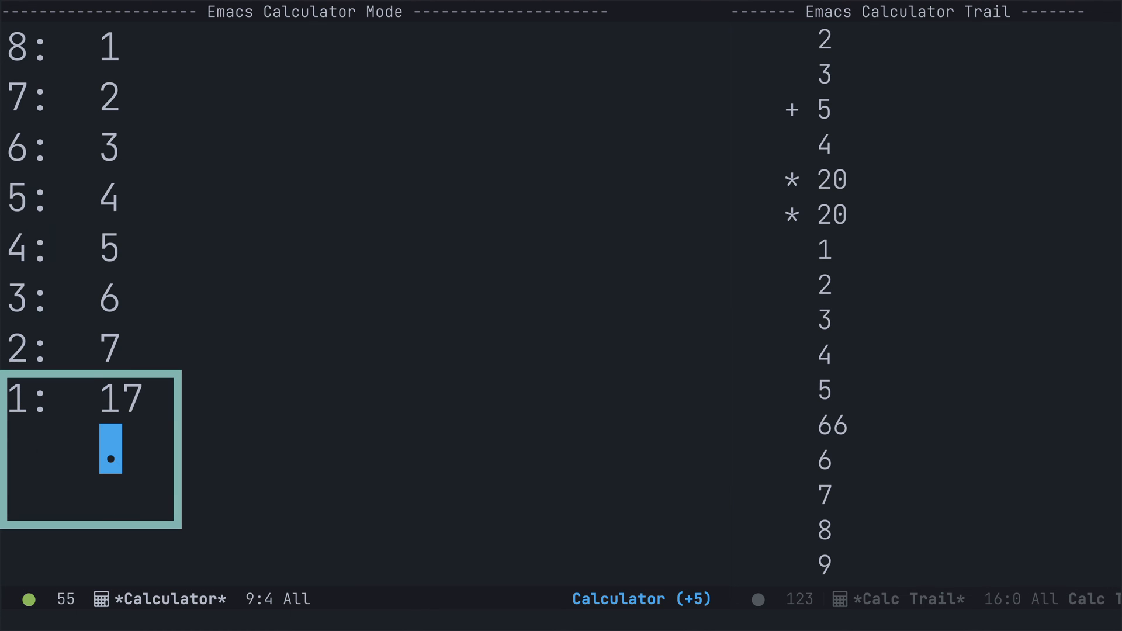
key("+")
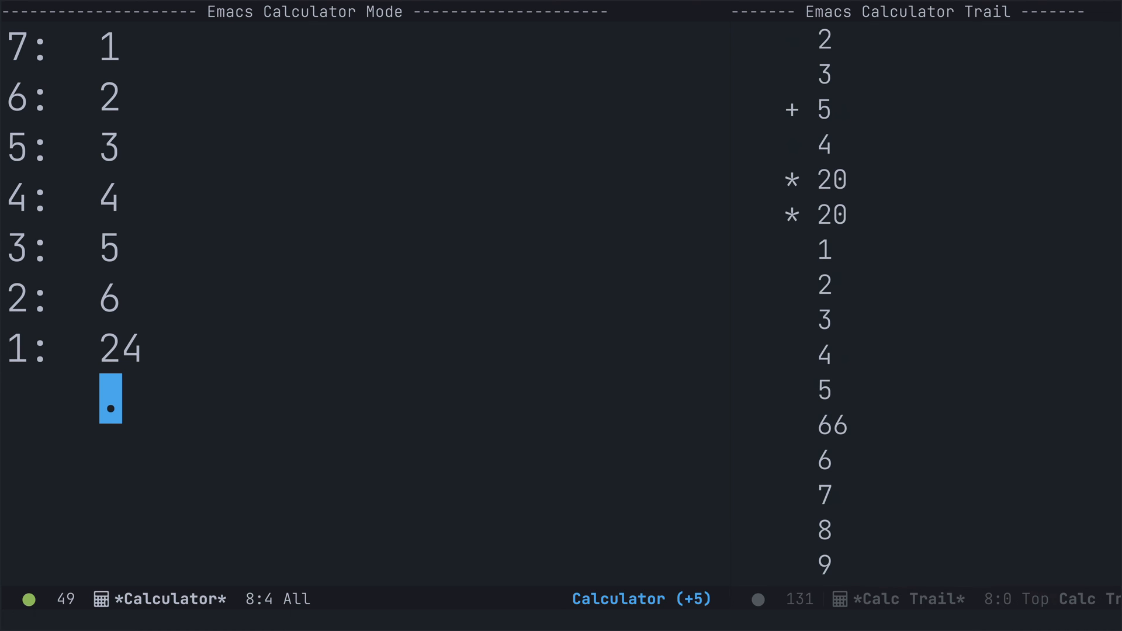
key("+")
key("+")
key("+")
key("+")
key("+")
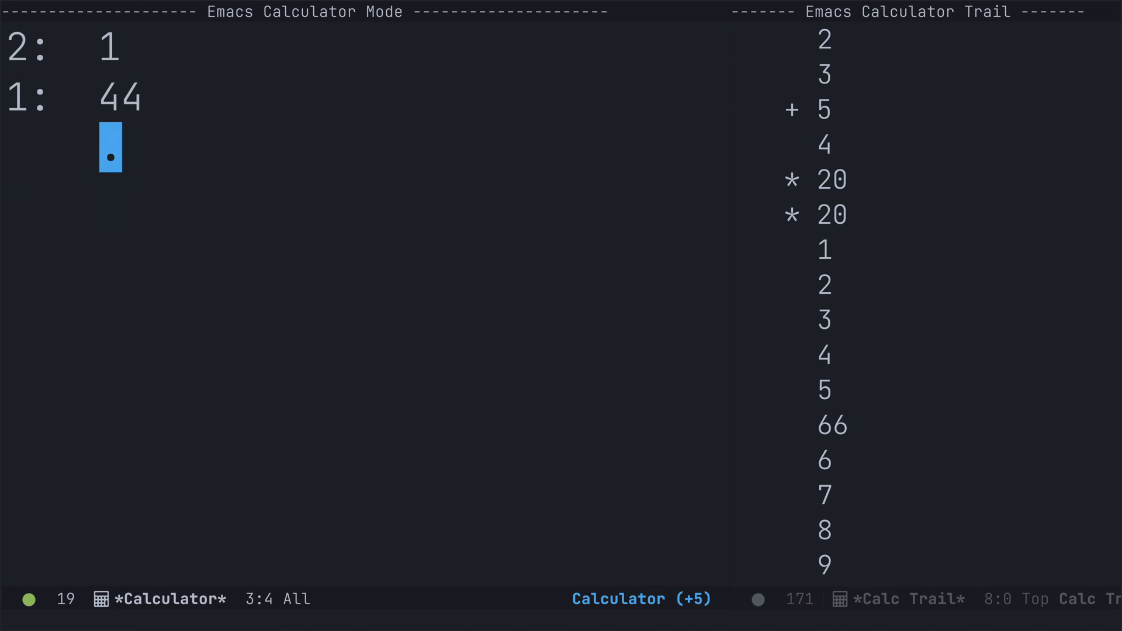
key("+")
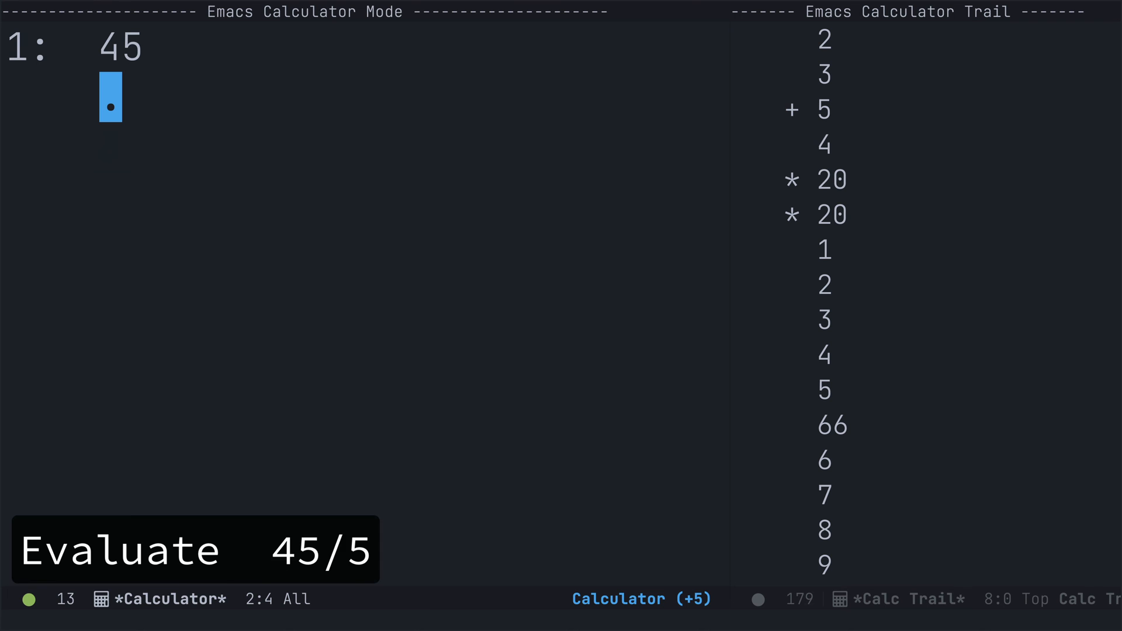
Push 5 onto the stack and divide the sum of the nine numbers by it
type("5")
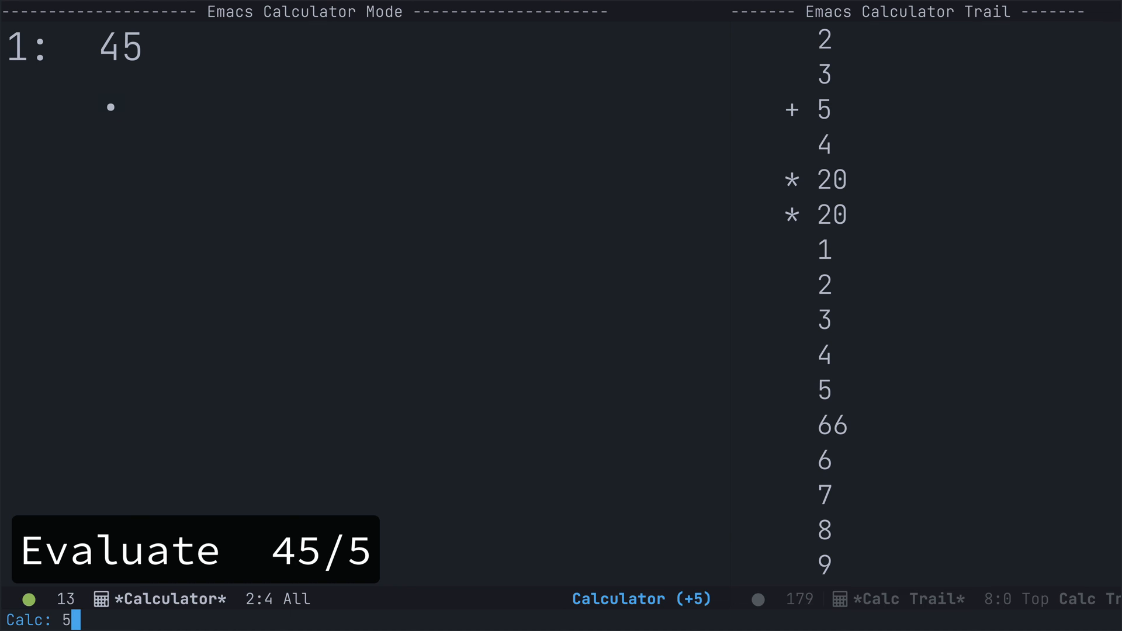
key("Return")
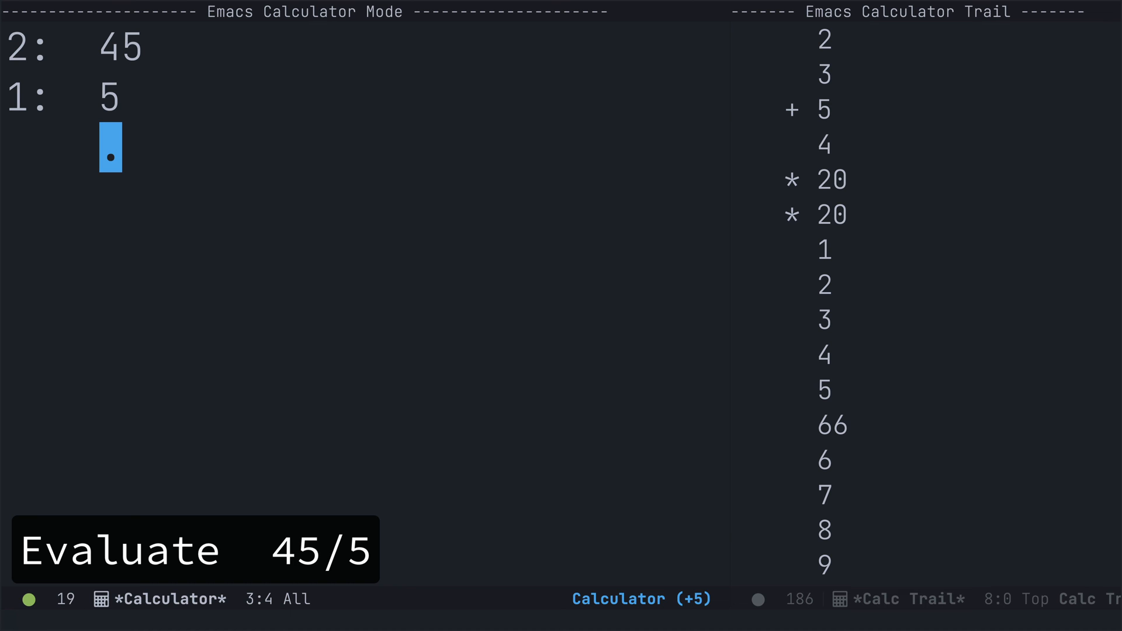
key("slash")
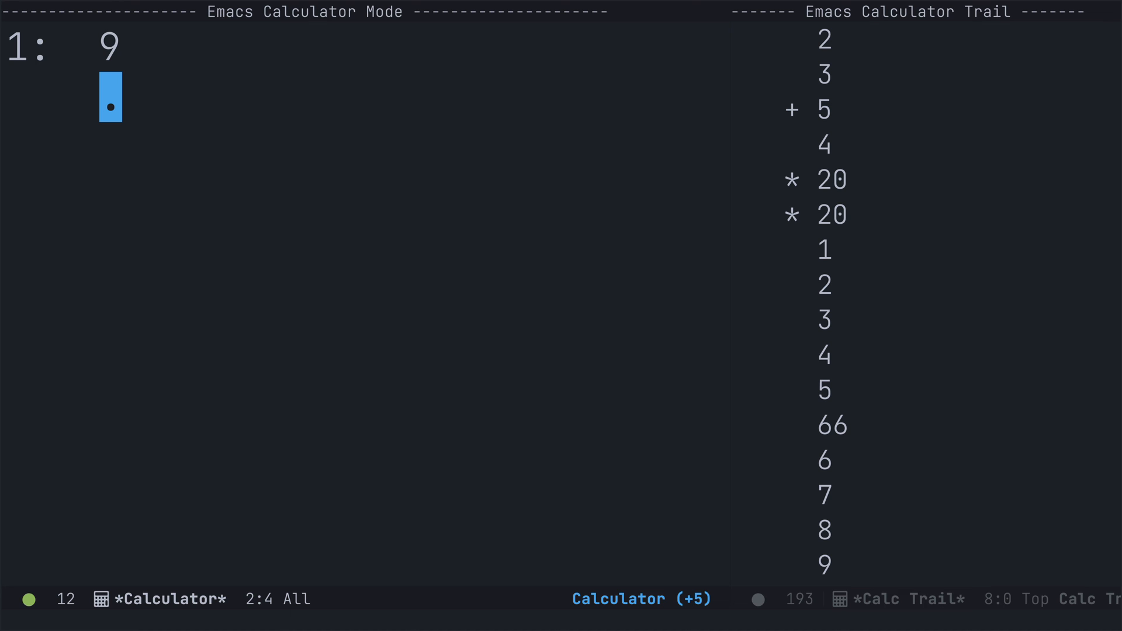
Remove the quotient from the stack, then push 2 and 4 and raise 2 to the power of 4
key("BackSpace")
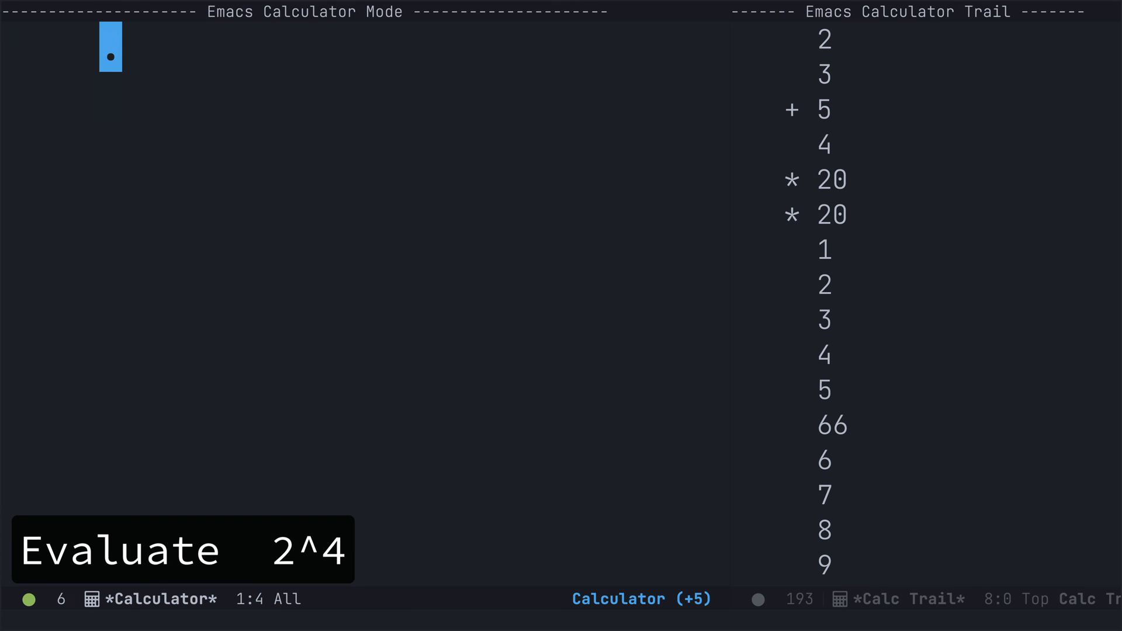
type("2")
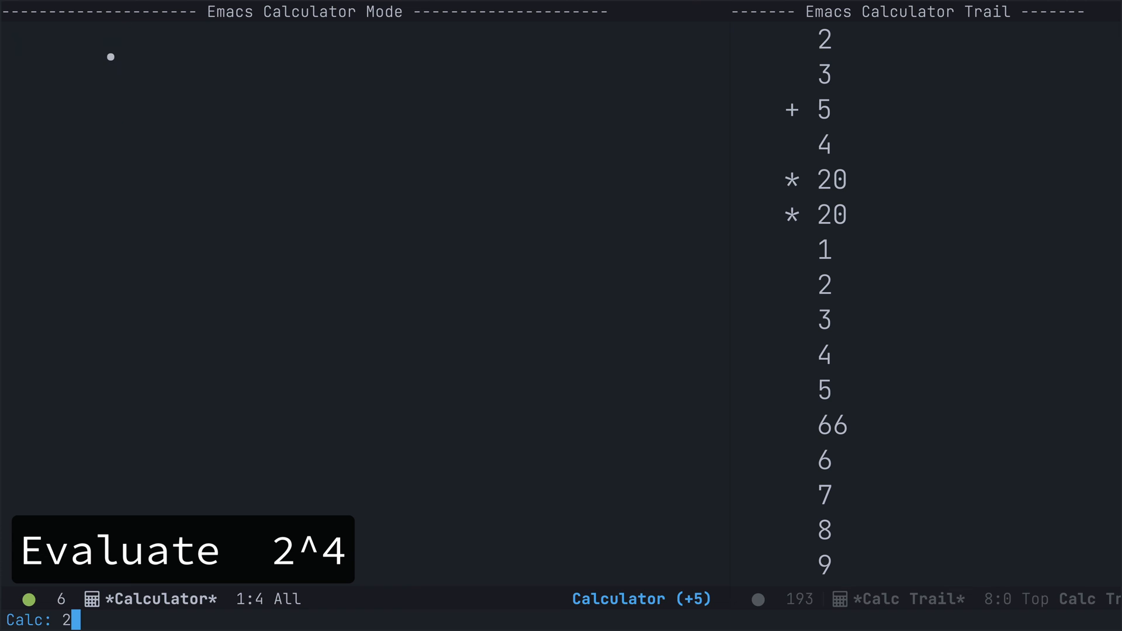
key("Return")
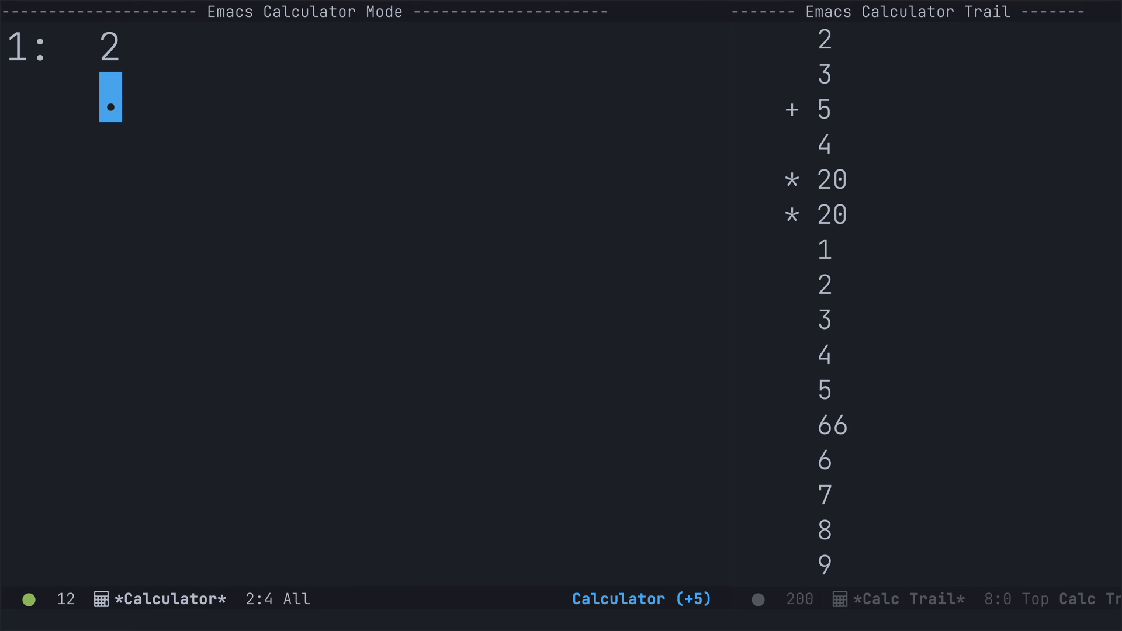
type("4")
key("Return")
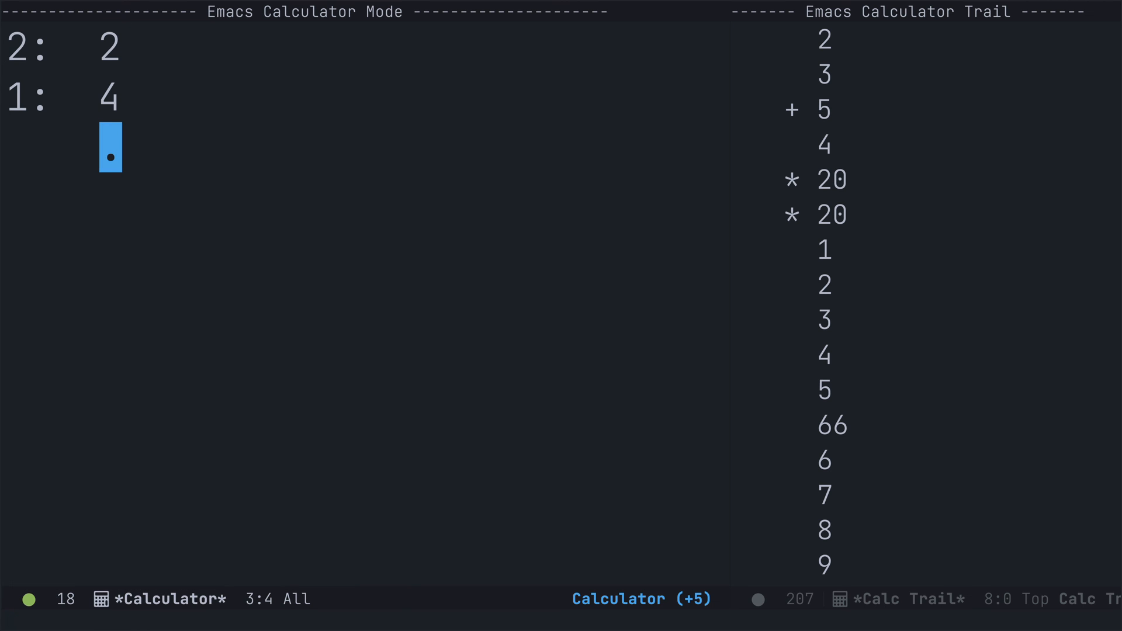
key("asciicircum")
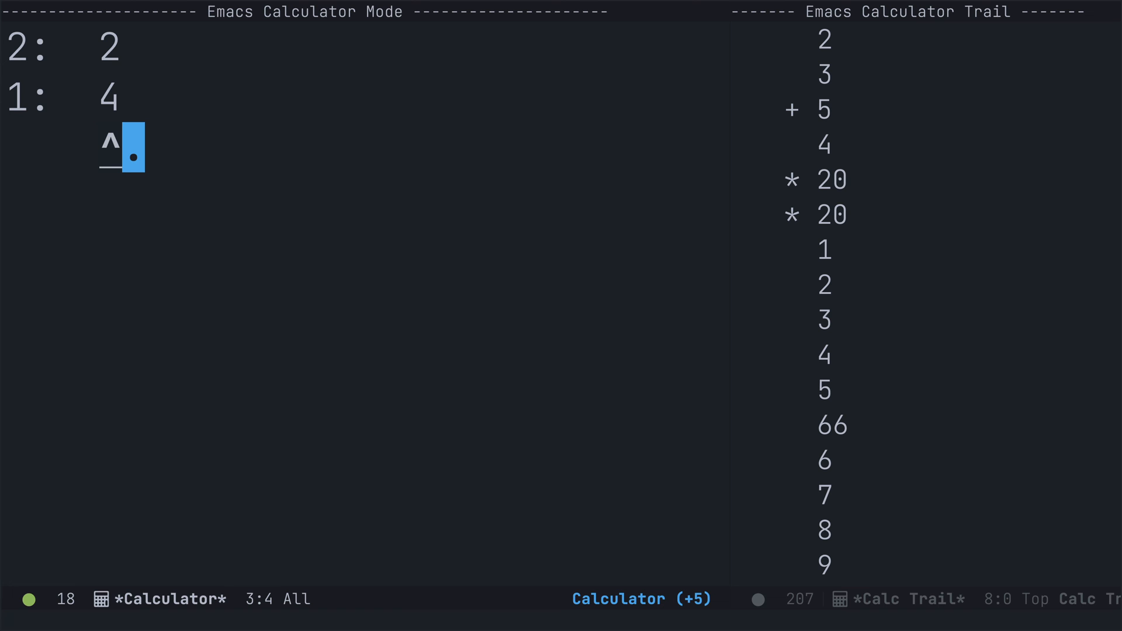
key("space")
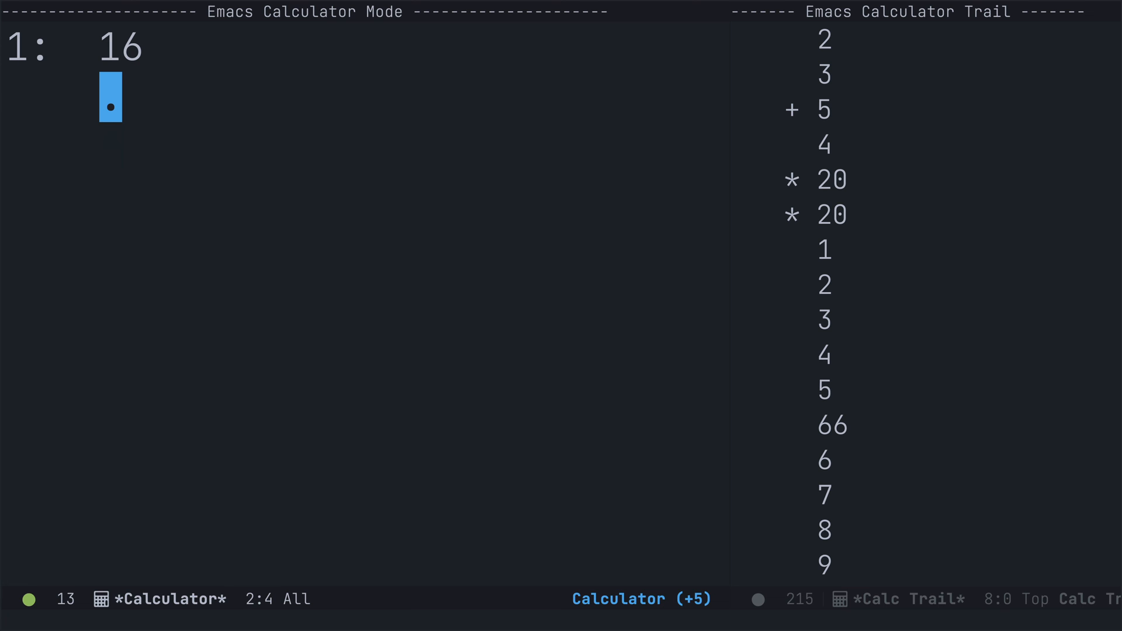
Undo the exponentiation, then swap the 2 and 4 on the stack and raise 4 to the power of 2
key("U")
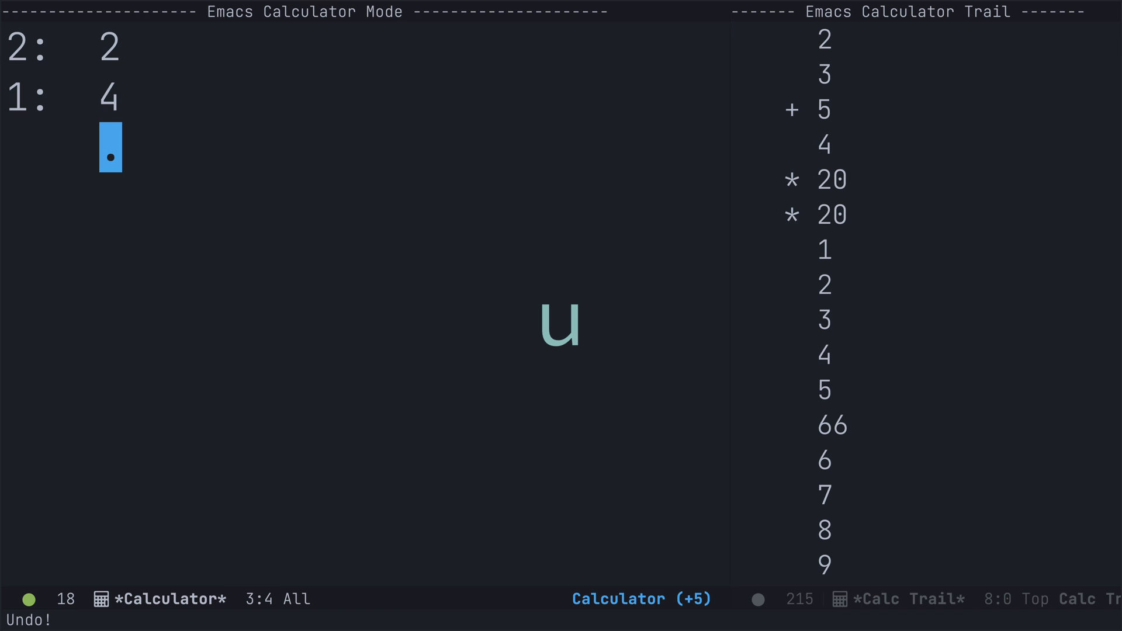
key("Tab")
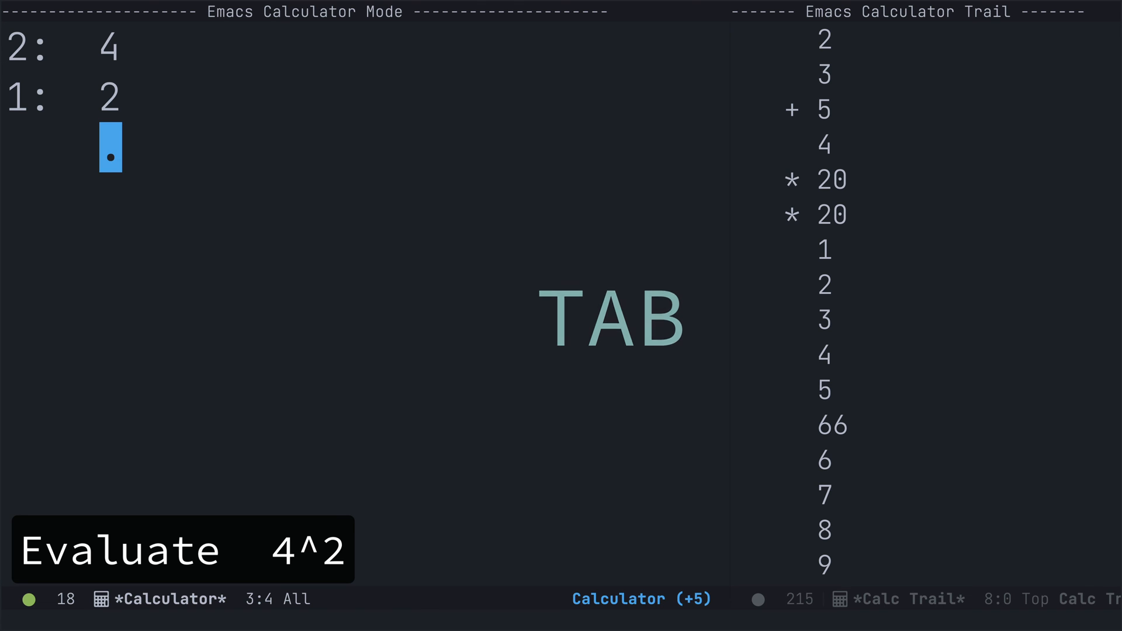
key("asciicircum")
key("space")
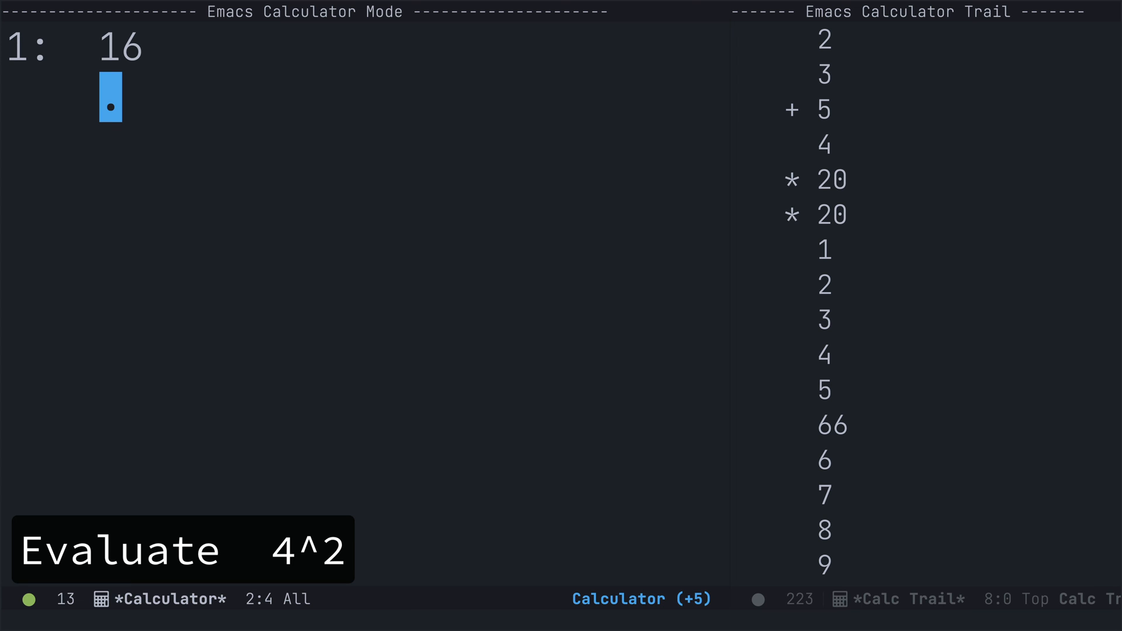
Remove the previous power from the stack, then push 2 and 3 and raise 2 to the power of 3
key("BackSpace")
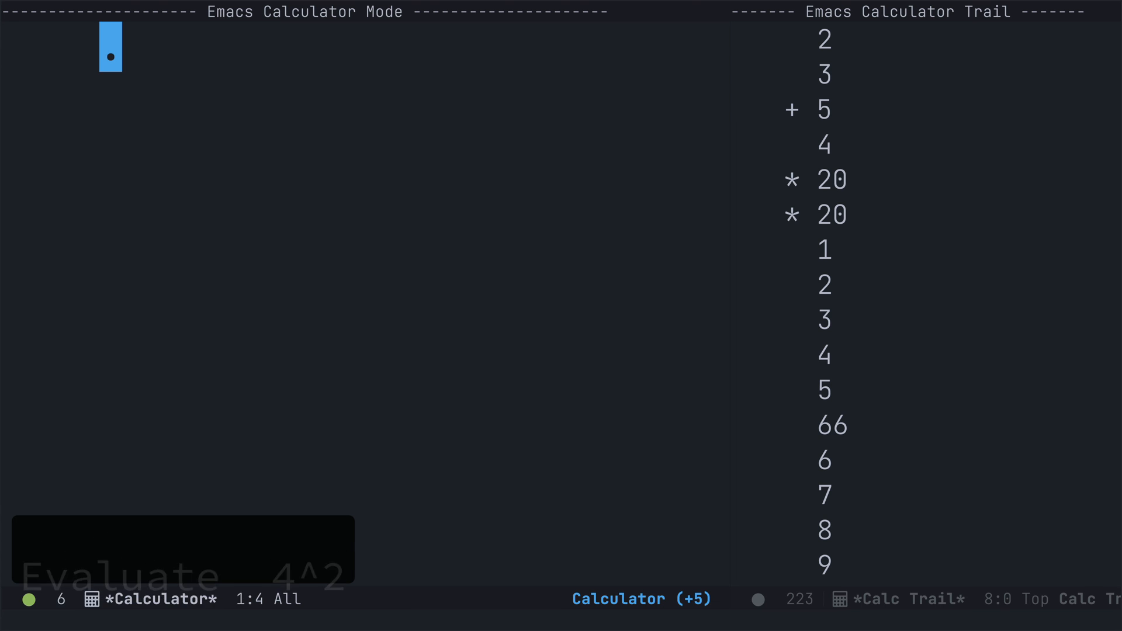
type("2")
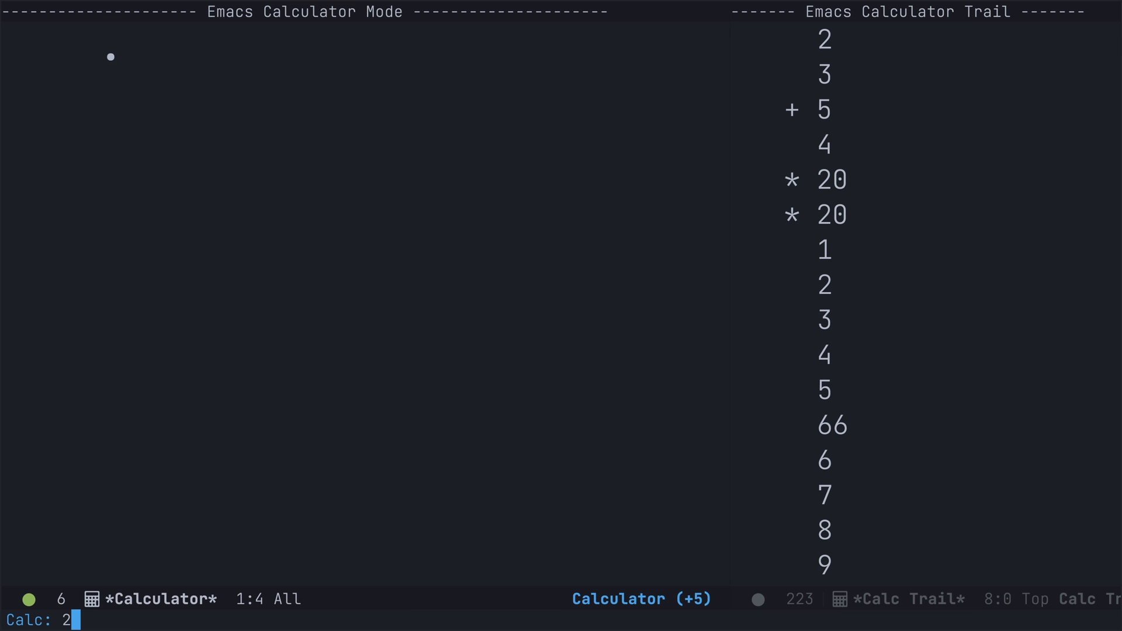
key("Return")
type("3")
key("Return")
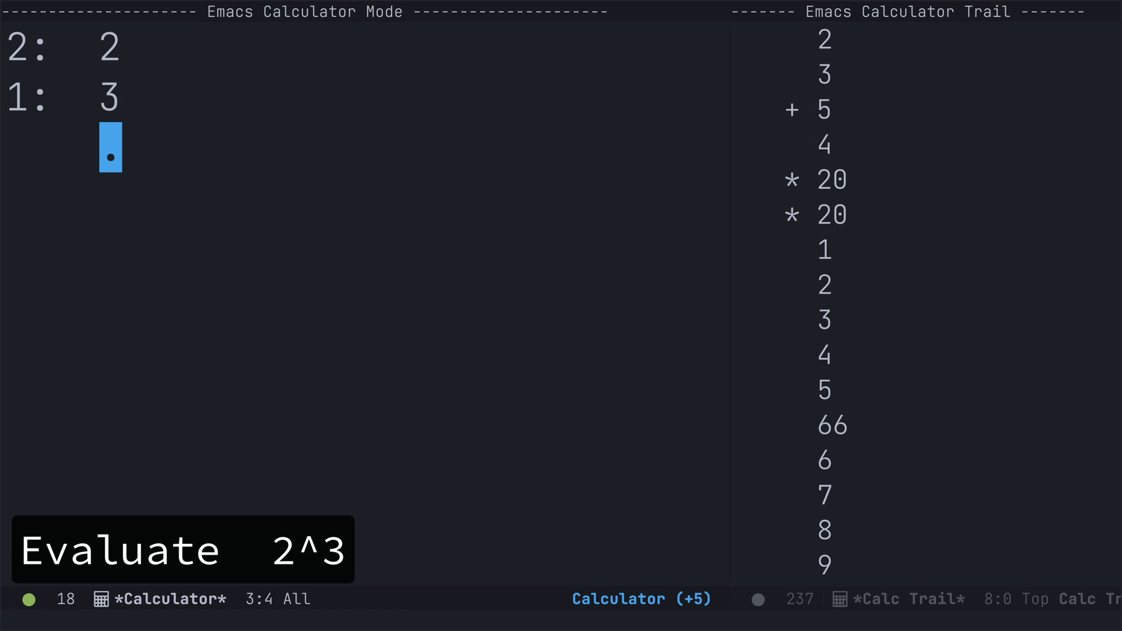
key("asciicircum")
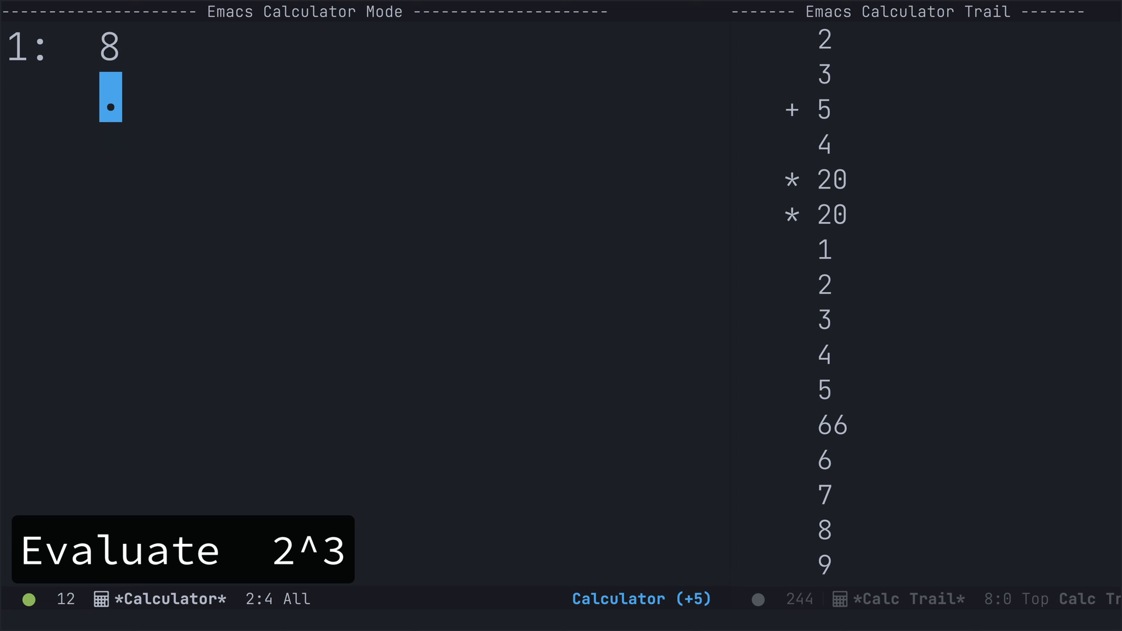
Undo the exponentiation and swap the operands to raise 3 to the power of 2, clearing the result from the stack
key("U")
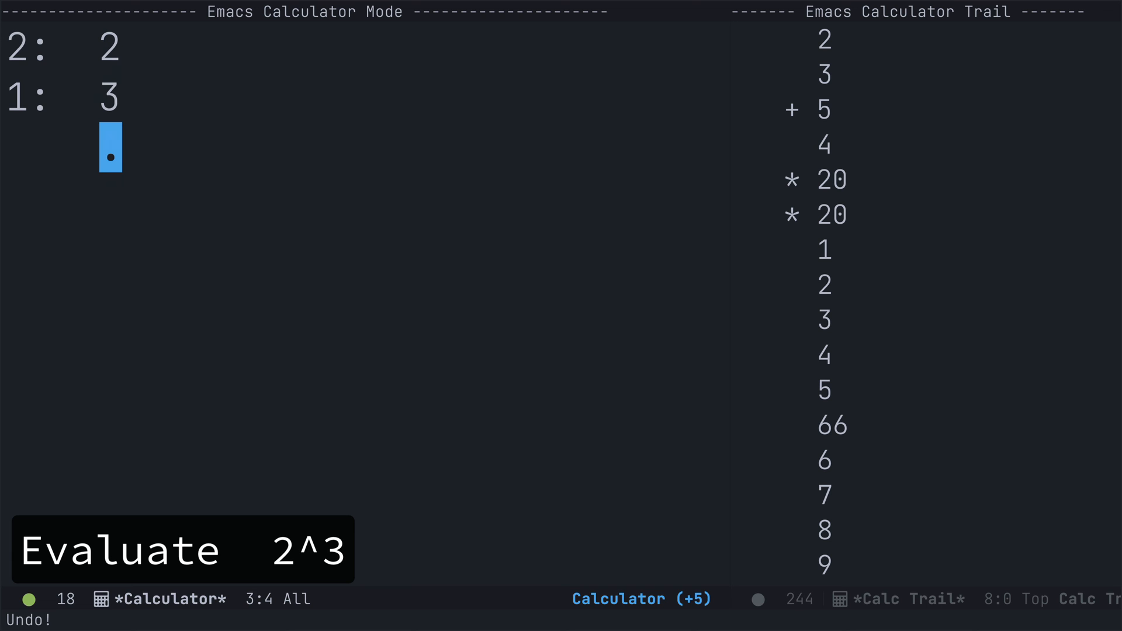
key("Tab")
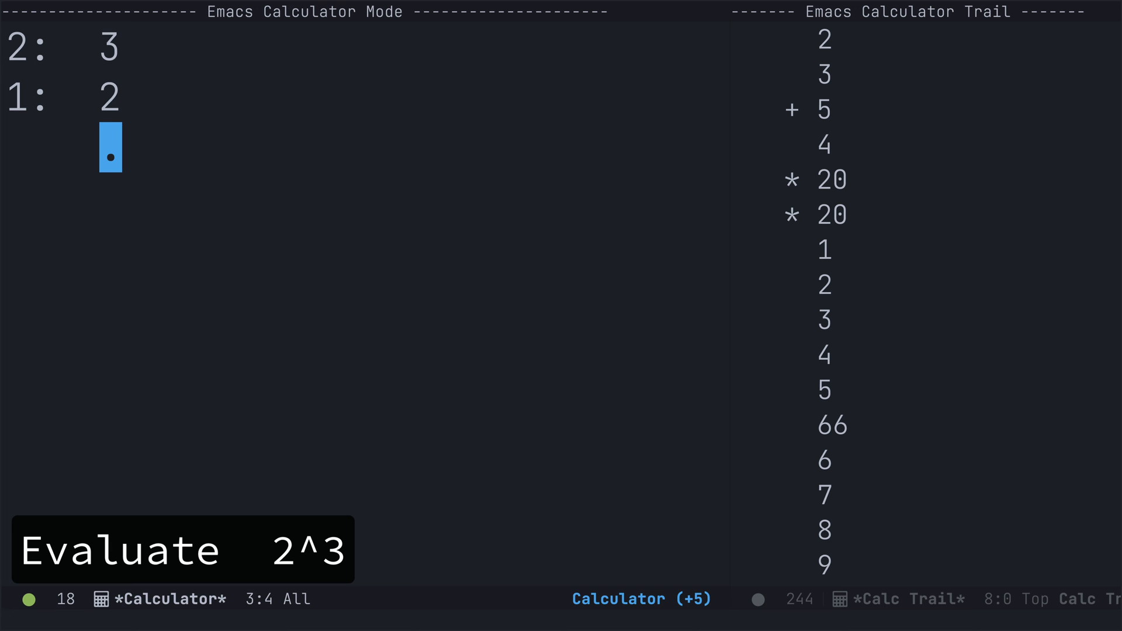
key("asciicircum")
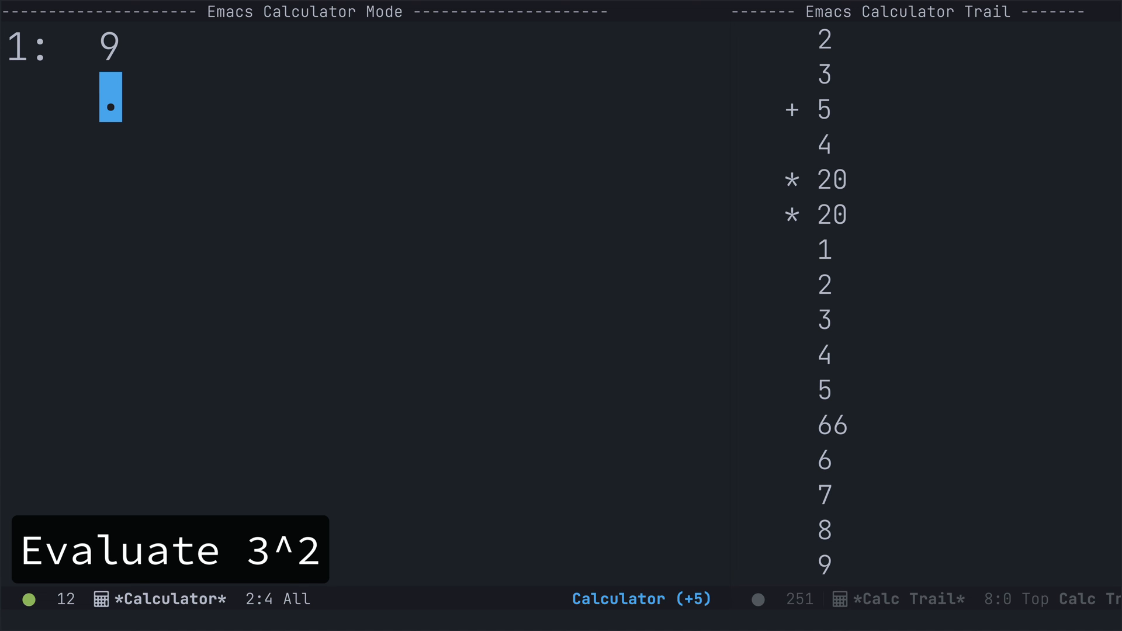
key("BackSpace")
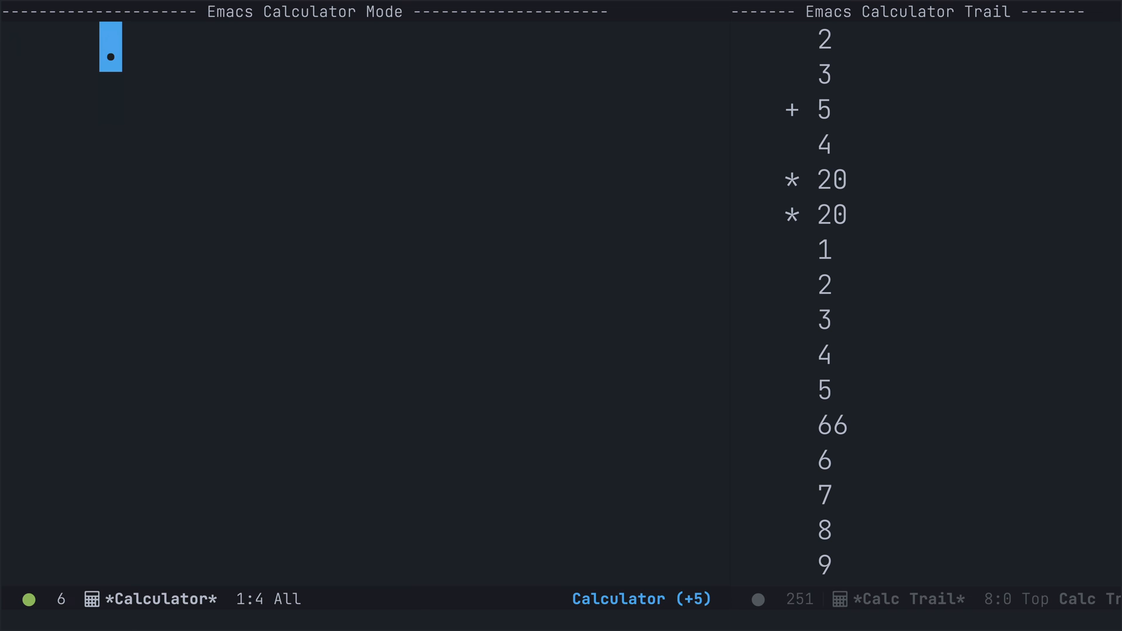
Push 5 and 3 onto the stack, subtract 3 from 5, and clear the difference from the stack
type("5")
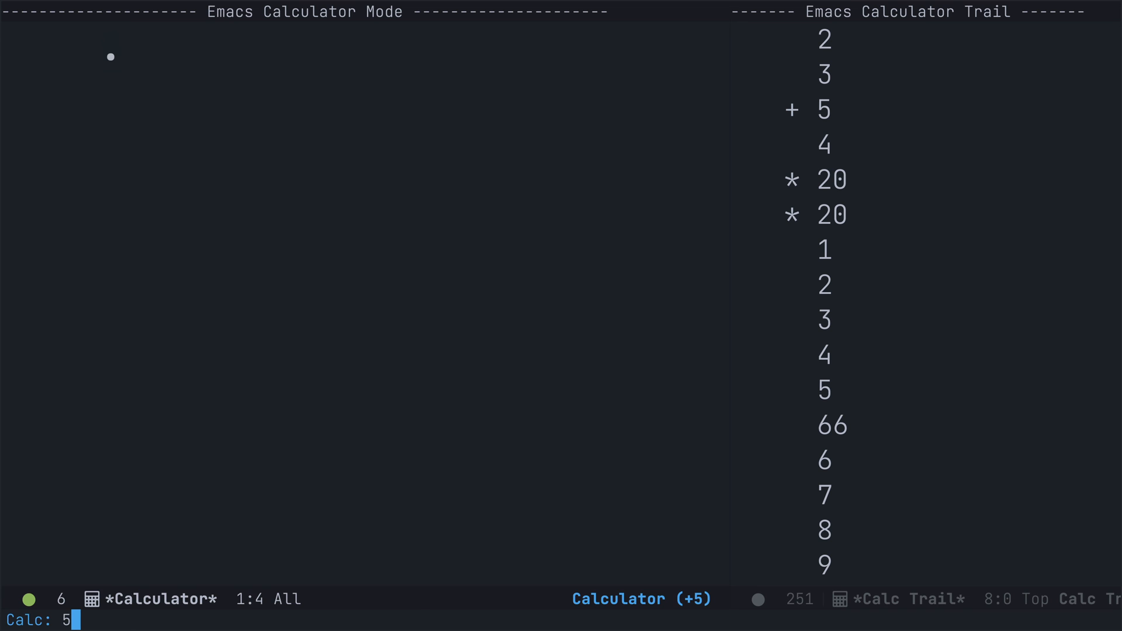
key("Return")
type("3")
key("Return")
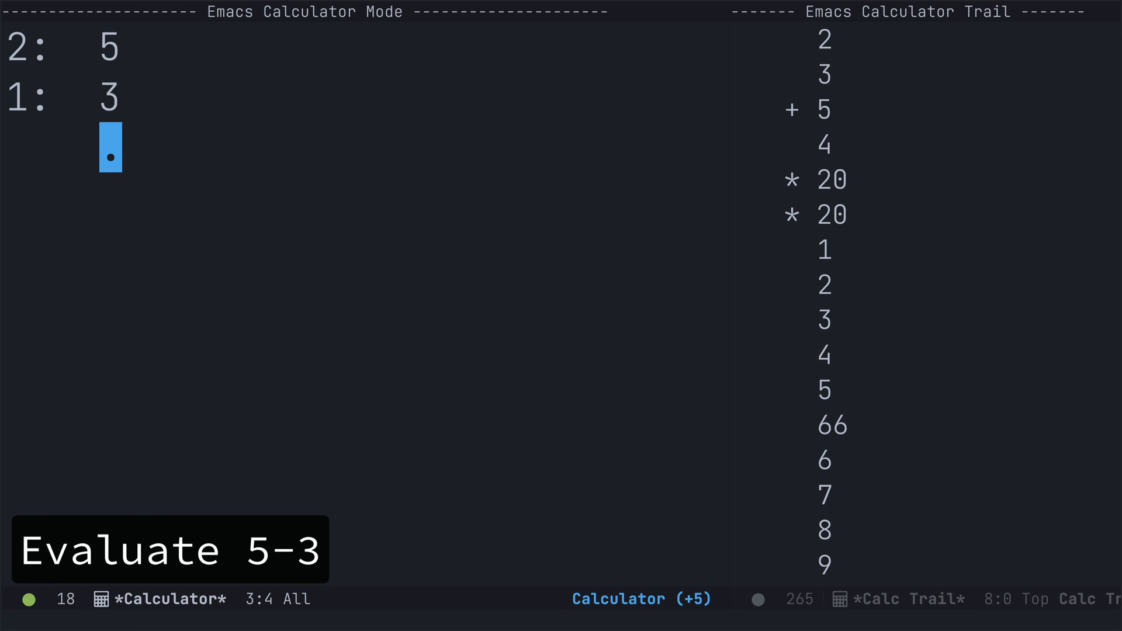
key("minus")
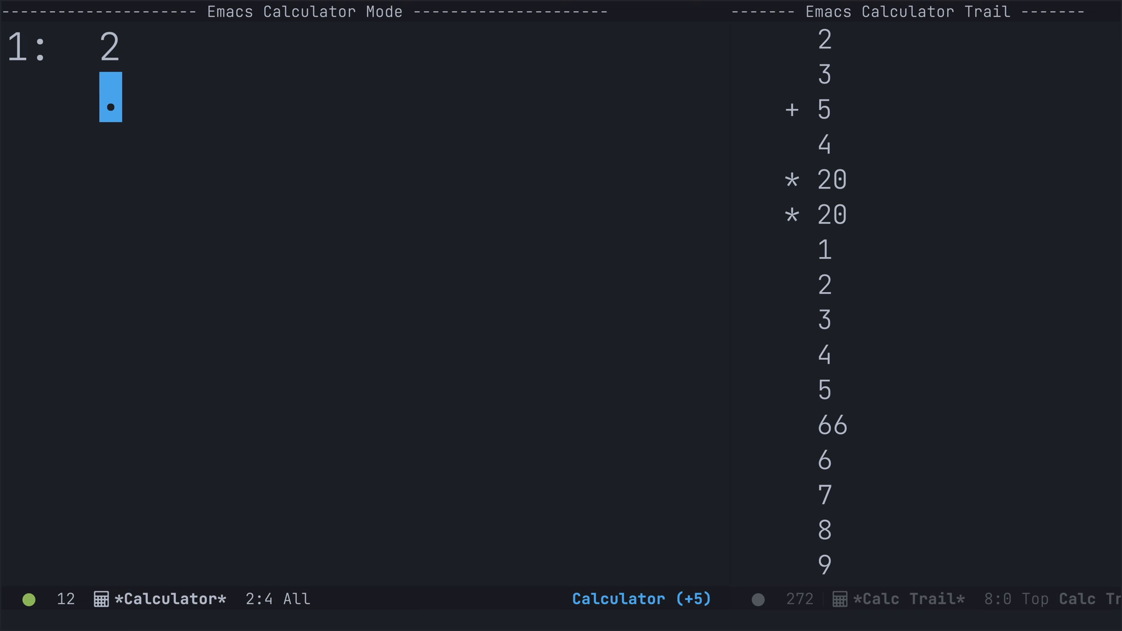
key("BackSpace")
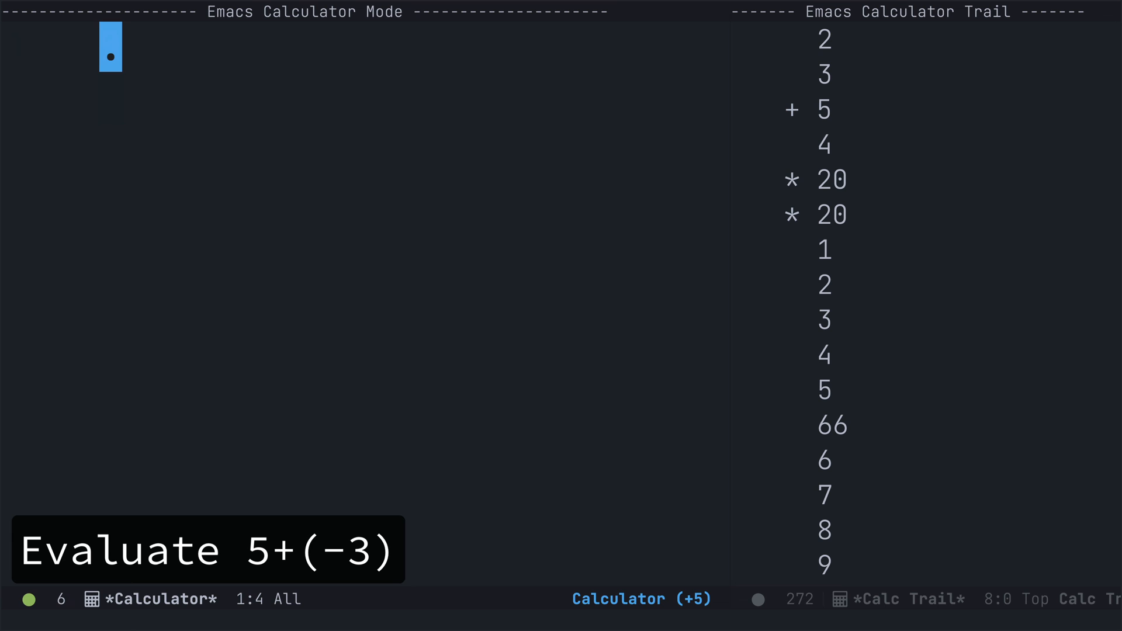
Push 5 onto the empty stack and try a subtraction with it as the only element
type("5")
key("Return")
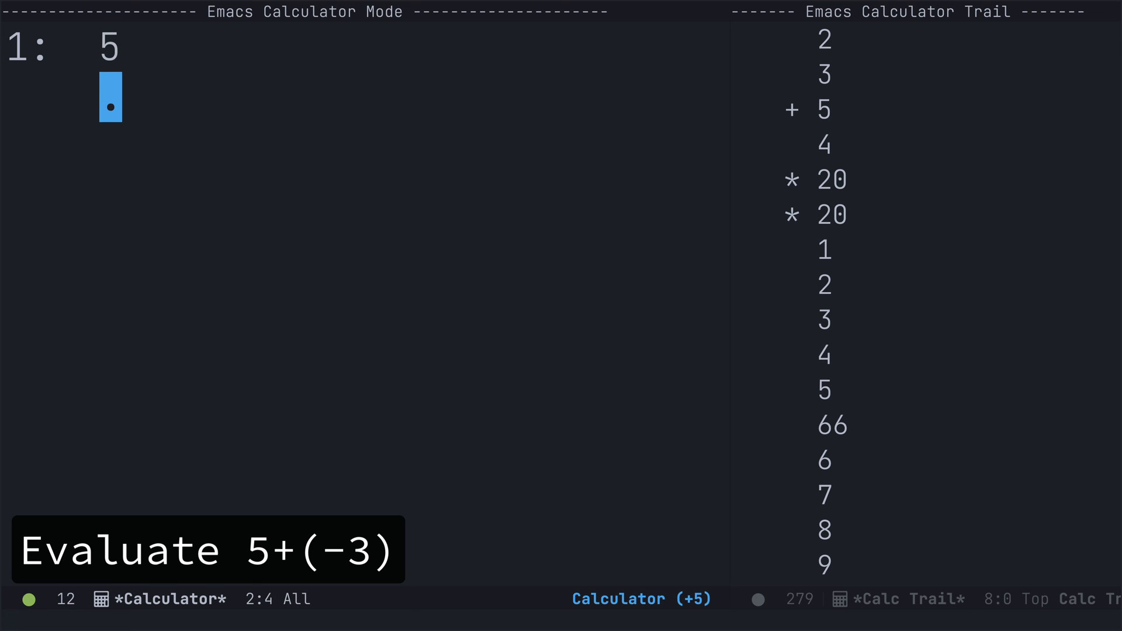
key("minus")
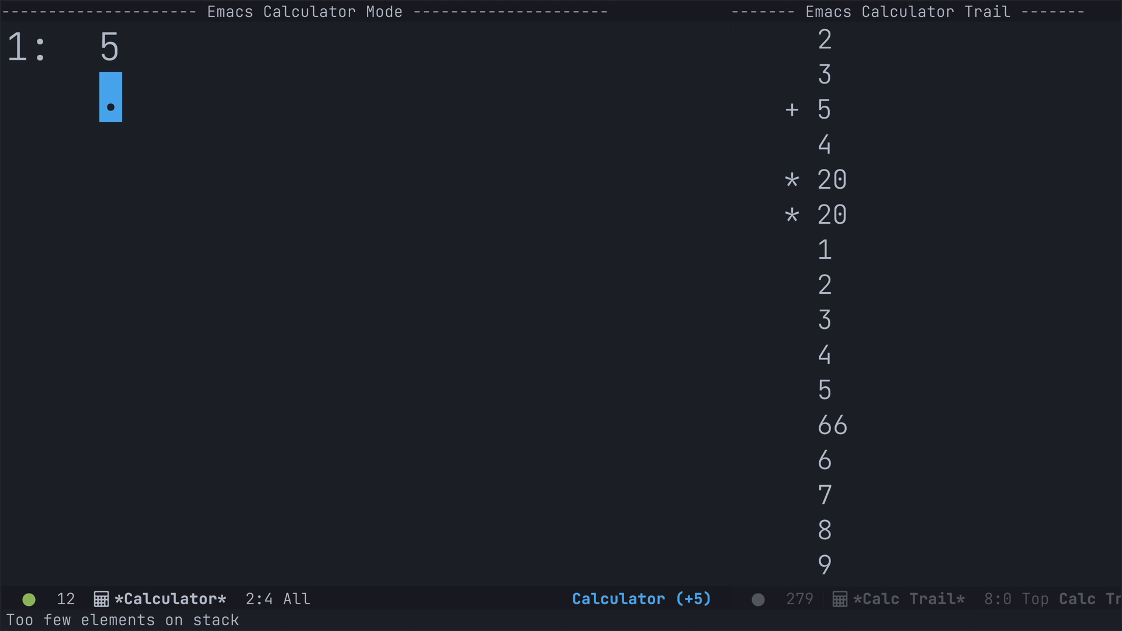
Push 4 onto the stack above the 5 and negate it to -4
type("4")
key("Return")
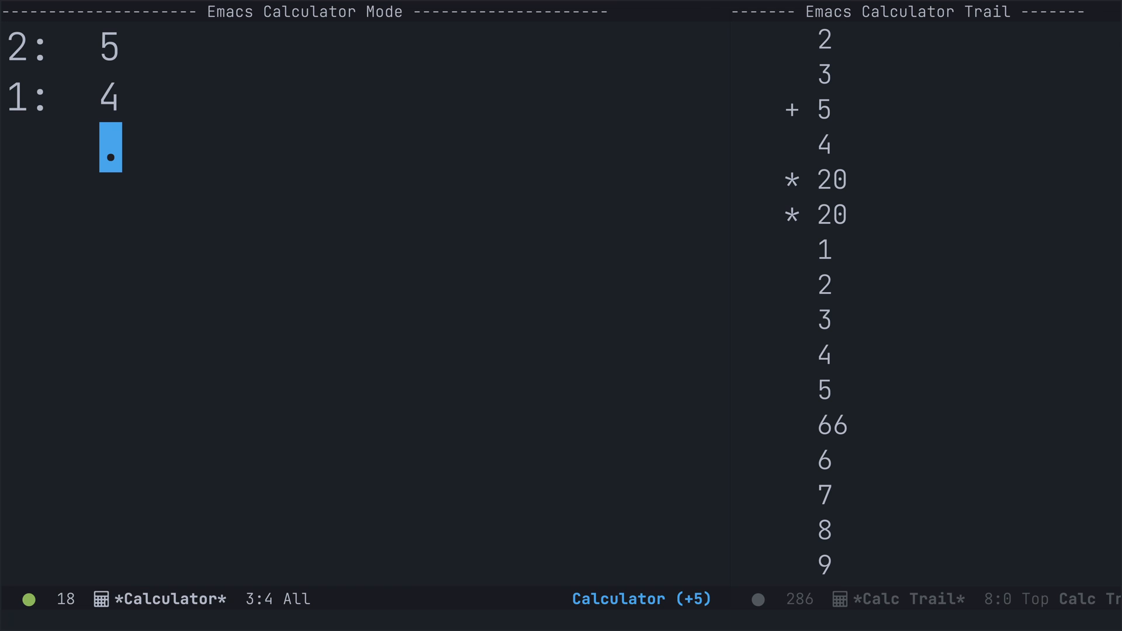
key("n")
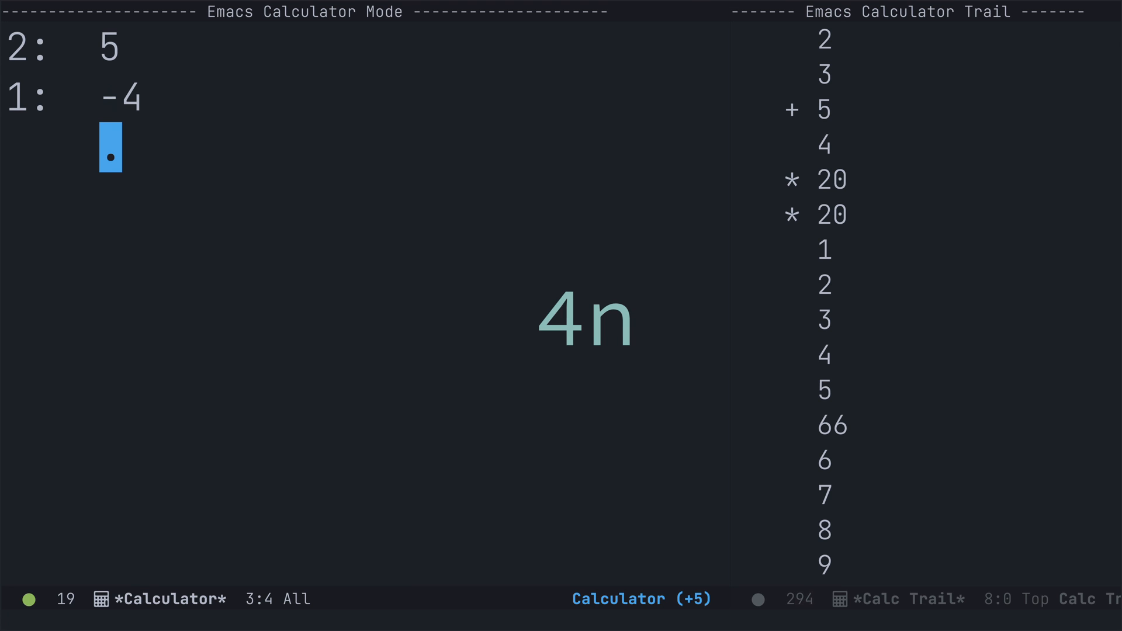
Toggle the sign of the top number repeatedly, ending on -4, then add it to the 5 and clear the sum
key("n")
key("n")
key("n")
key("n")
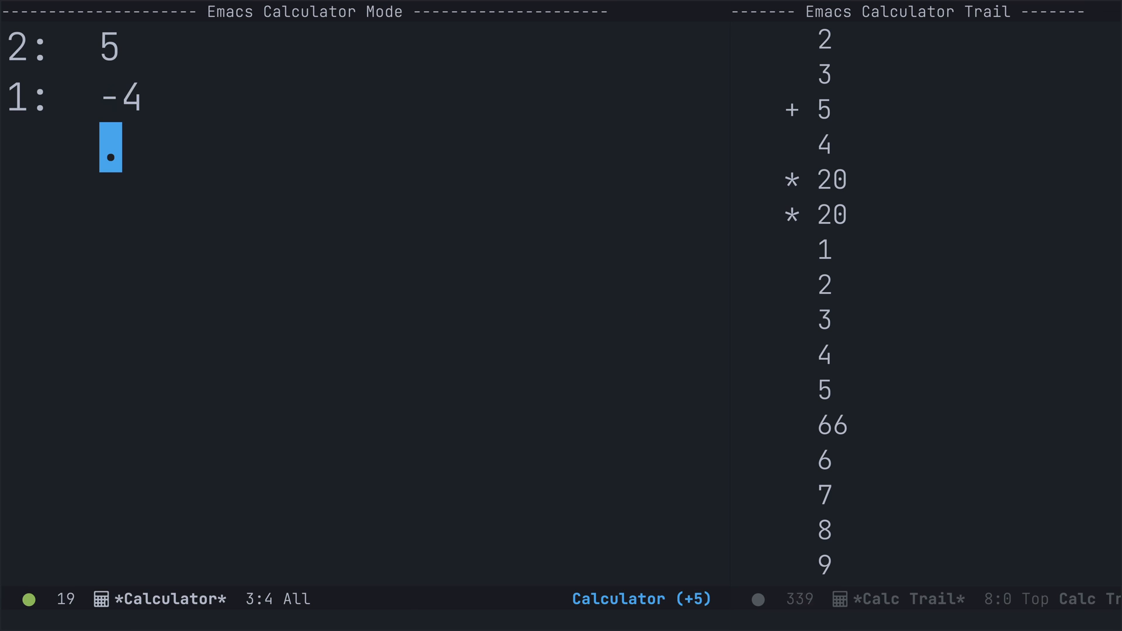
key("plus")
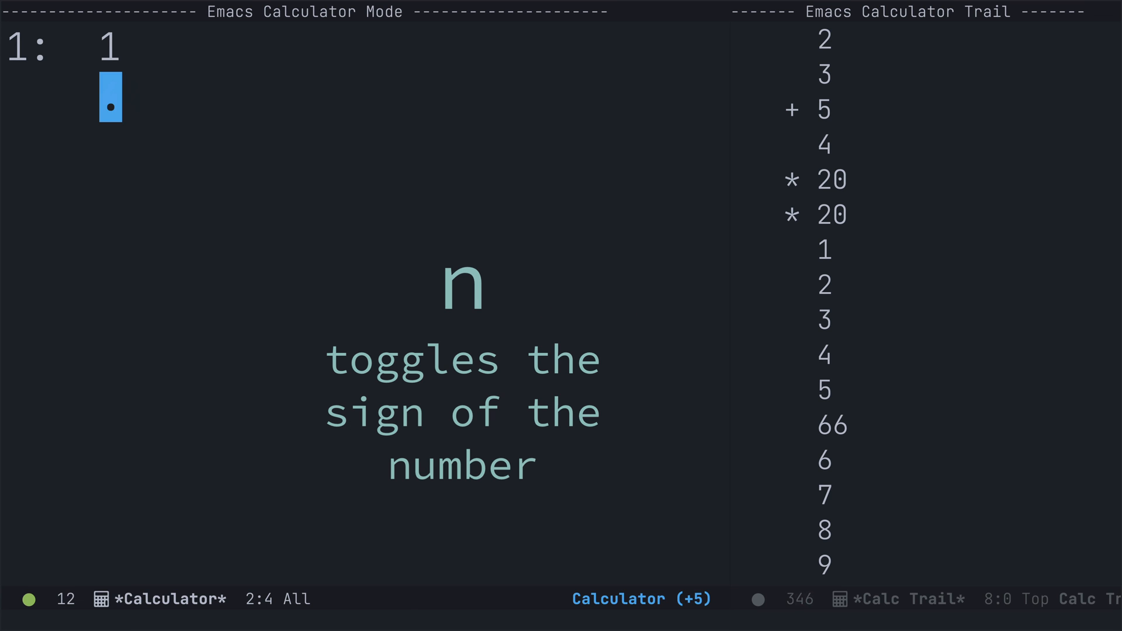
key("BackSpace")
Push 5 and a directly entered -4 onto the stack, add them, and clear the sum
key("5")
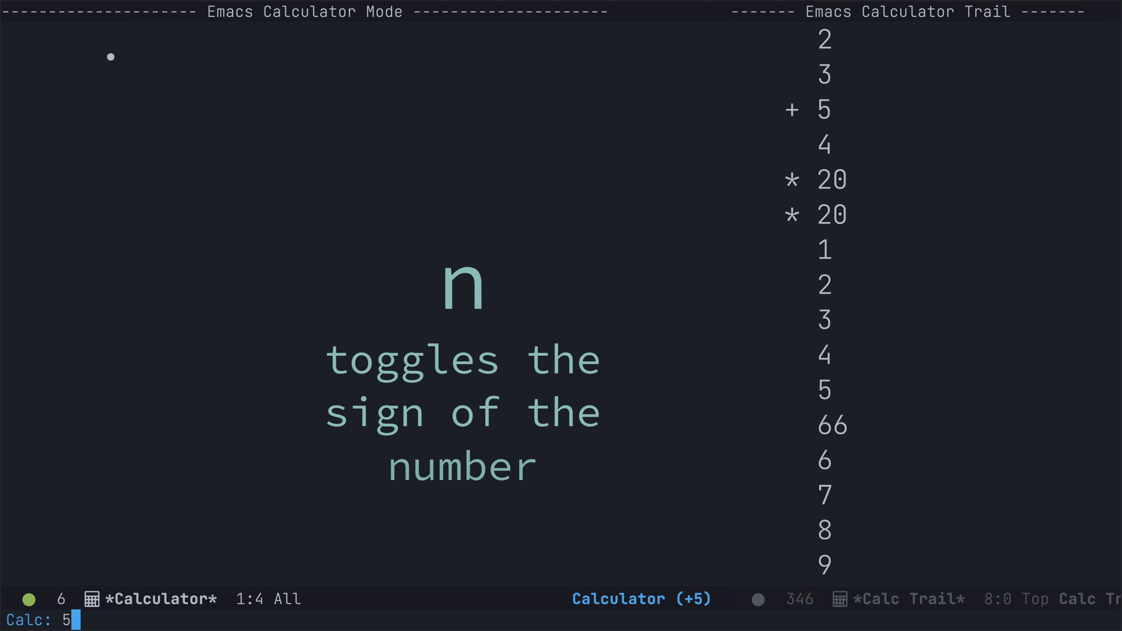
key("Return")
key("underscore")
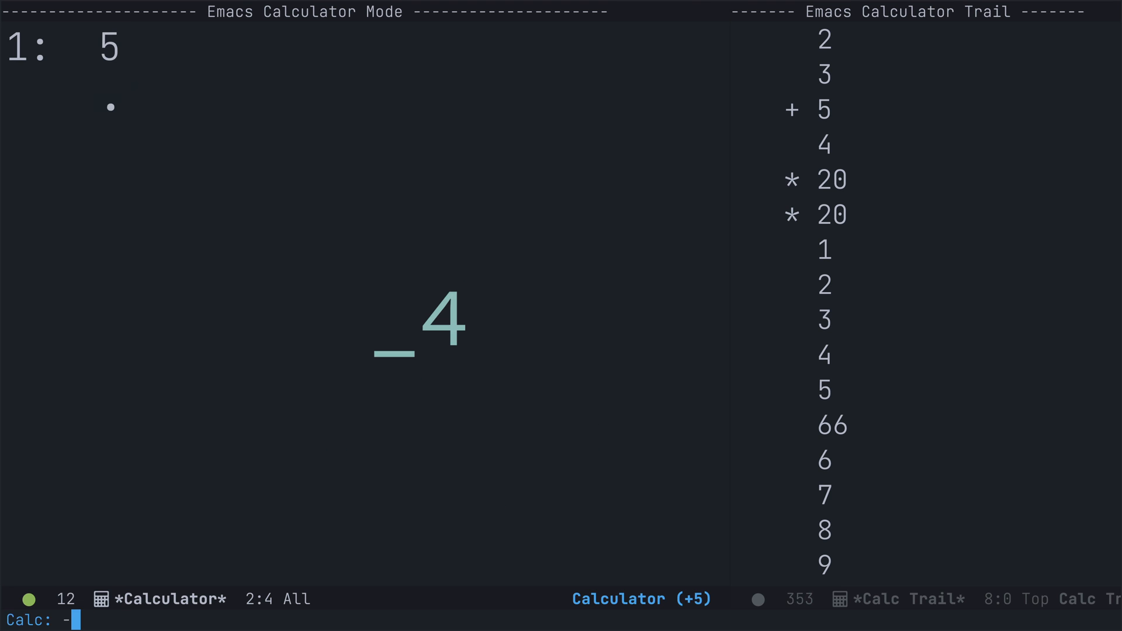
type("4")
key("Return")
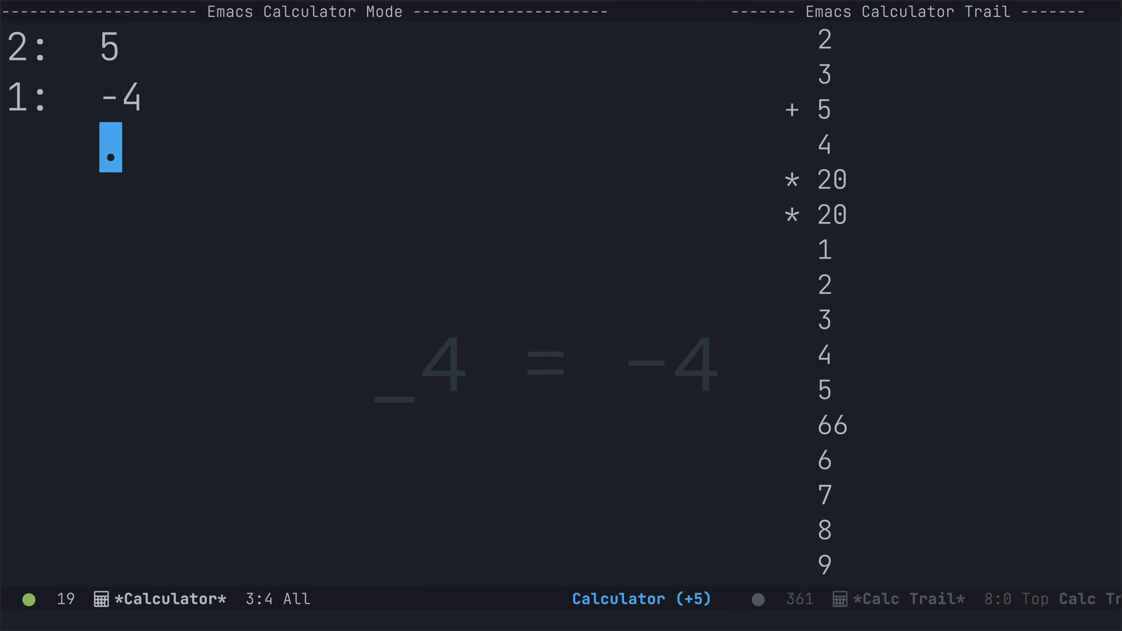
key("plus")
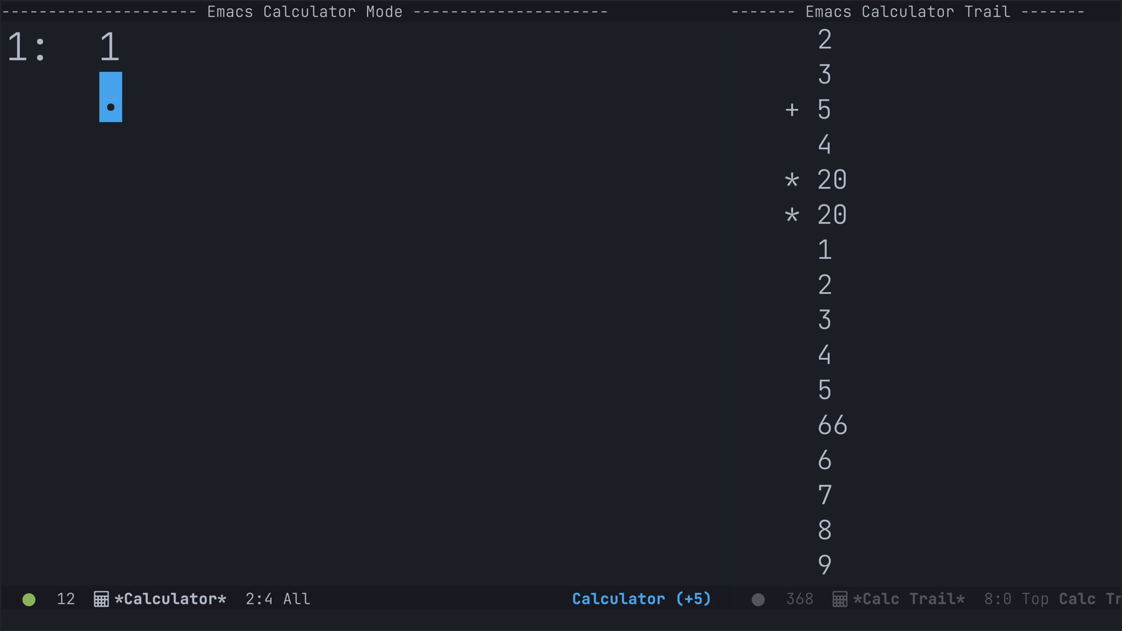
key("BackSpace")
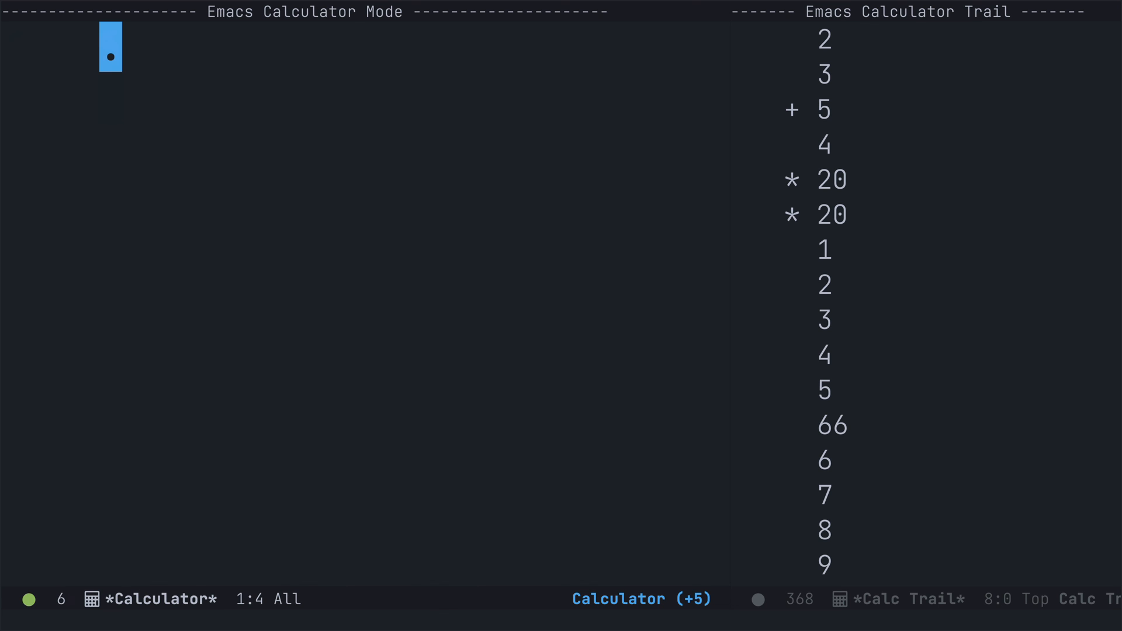
Push 2 and 4 onto the empty stack and multiply them
type("2")
key("Return")
type("4")
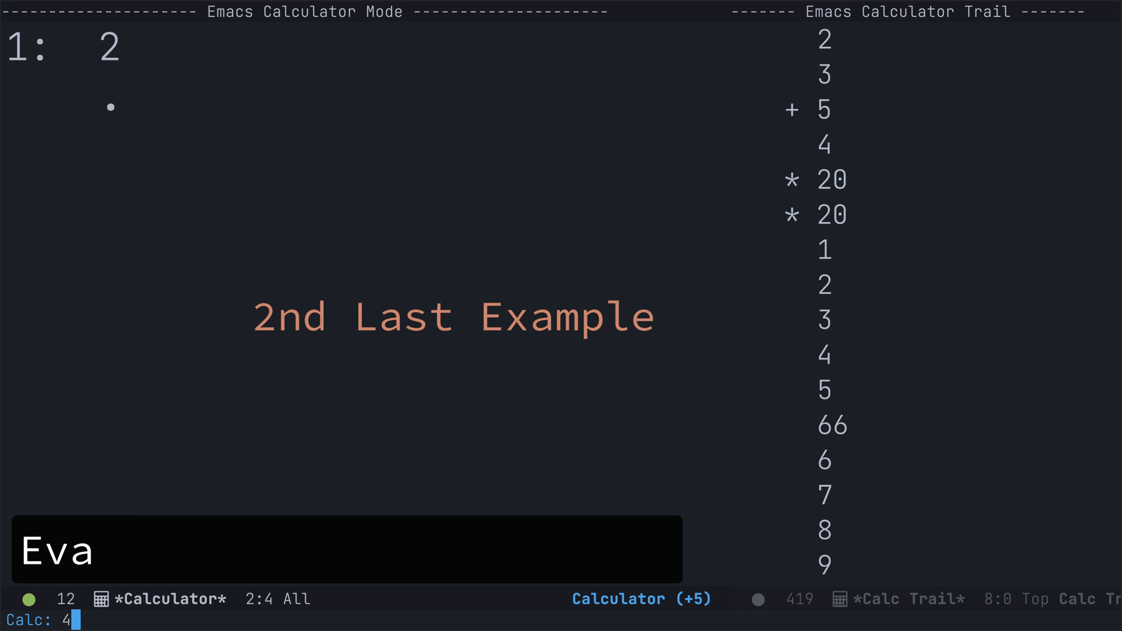
key("Return")
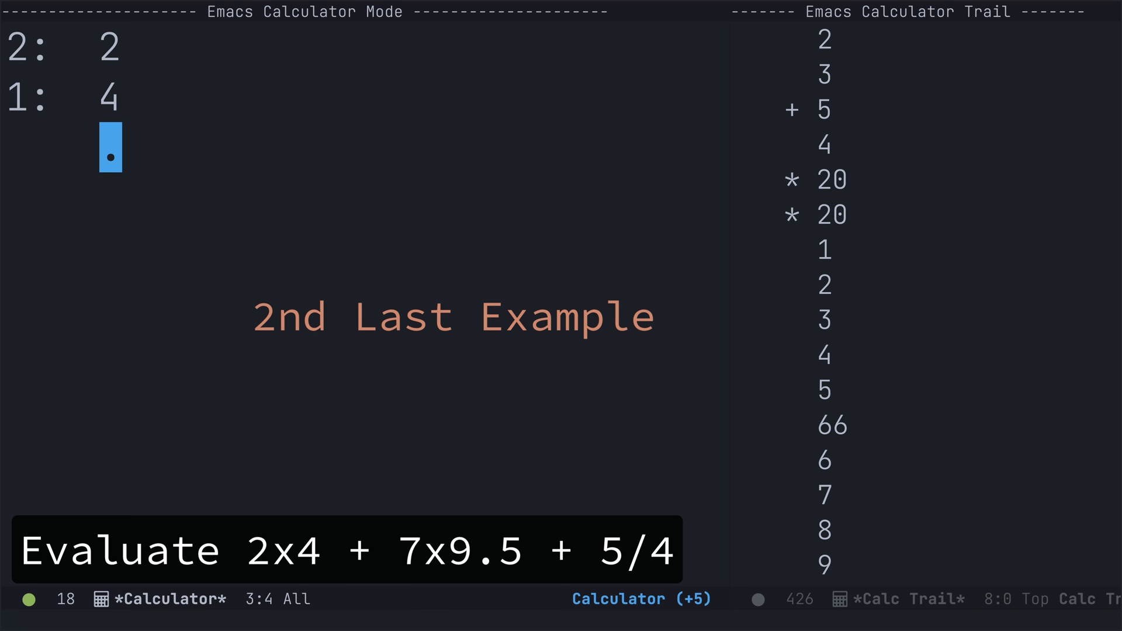
key("*")
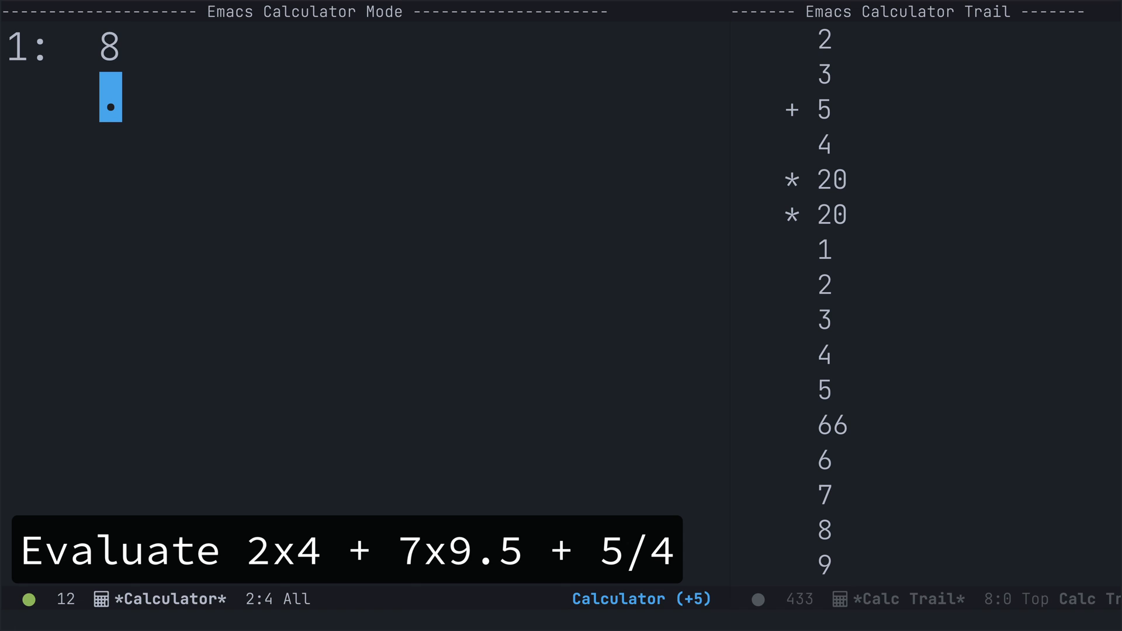
Push 7 and 9.5 above the first product and multiply these two numbers
type("7")
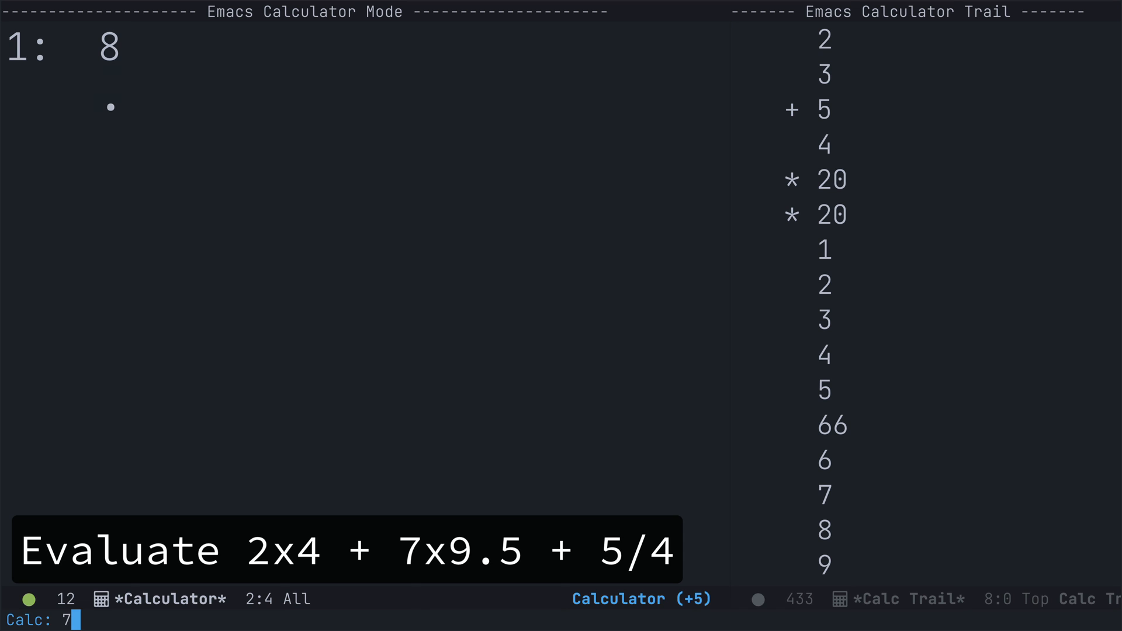
key("Return")
type("9.5")
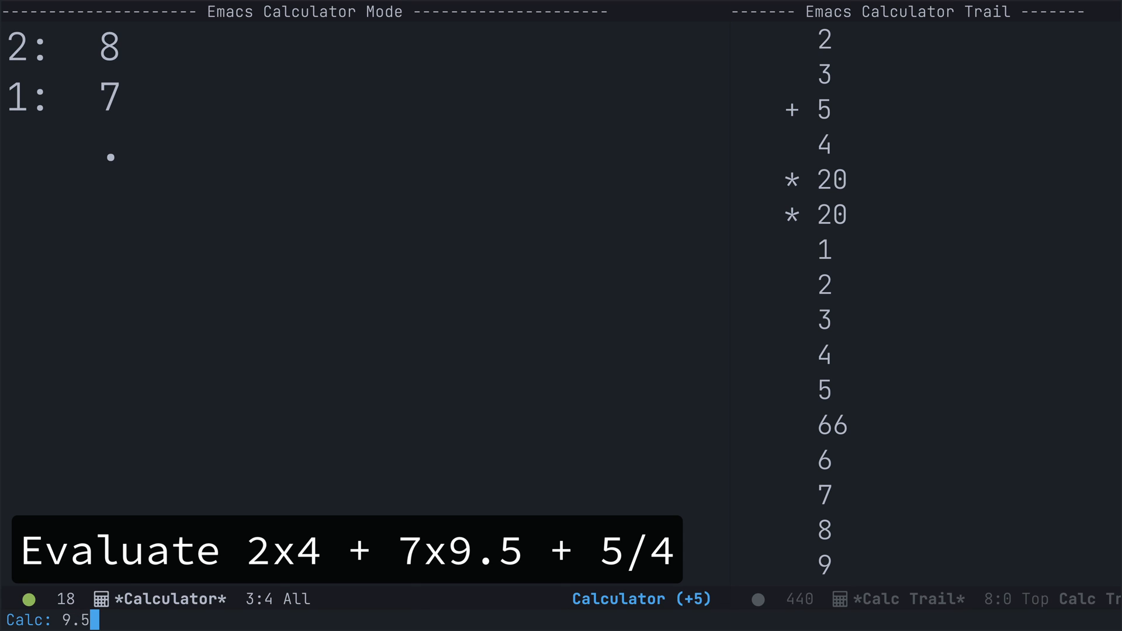
key("Return")
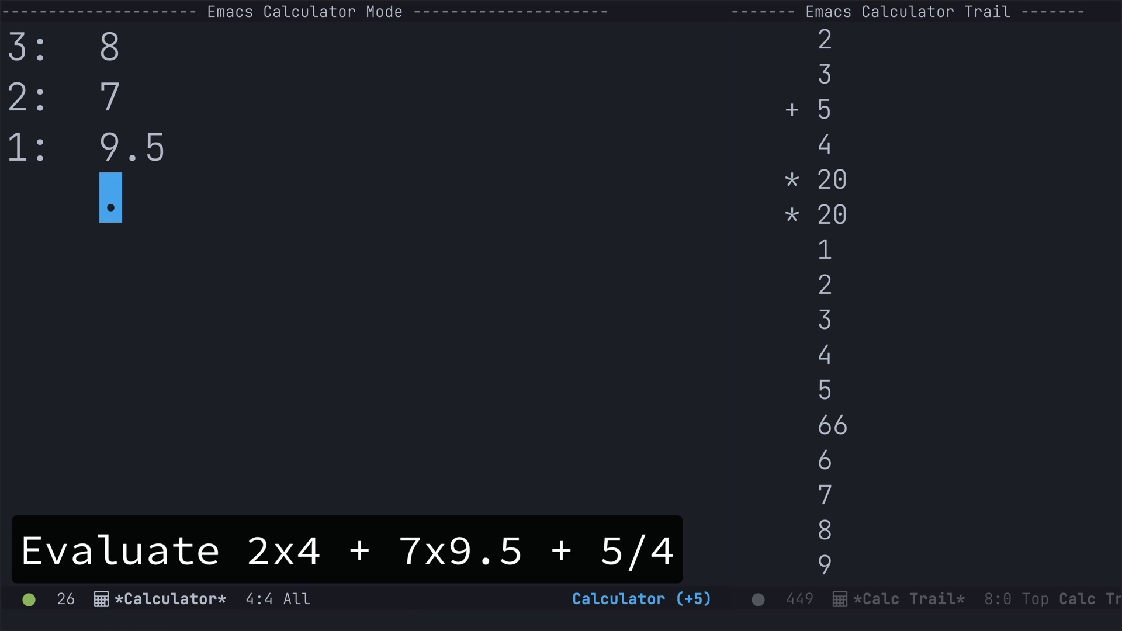
key("*")
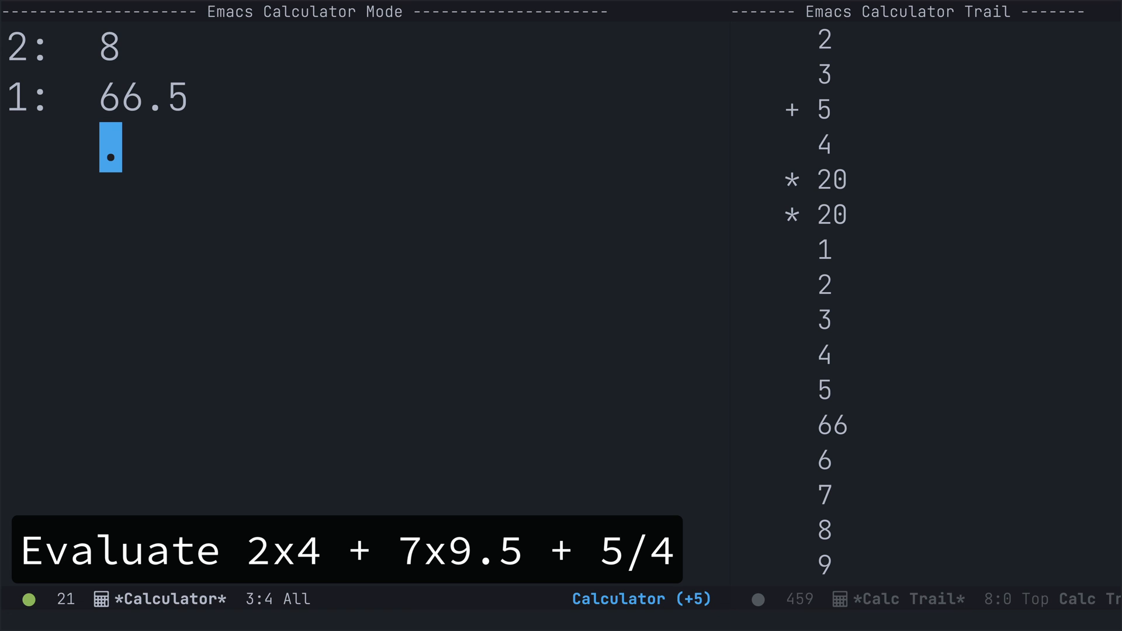
Push 5 and 4 above the two products and divide 5 by 4
type("5")
key("Return")
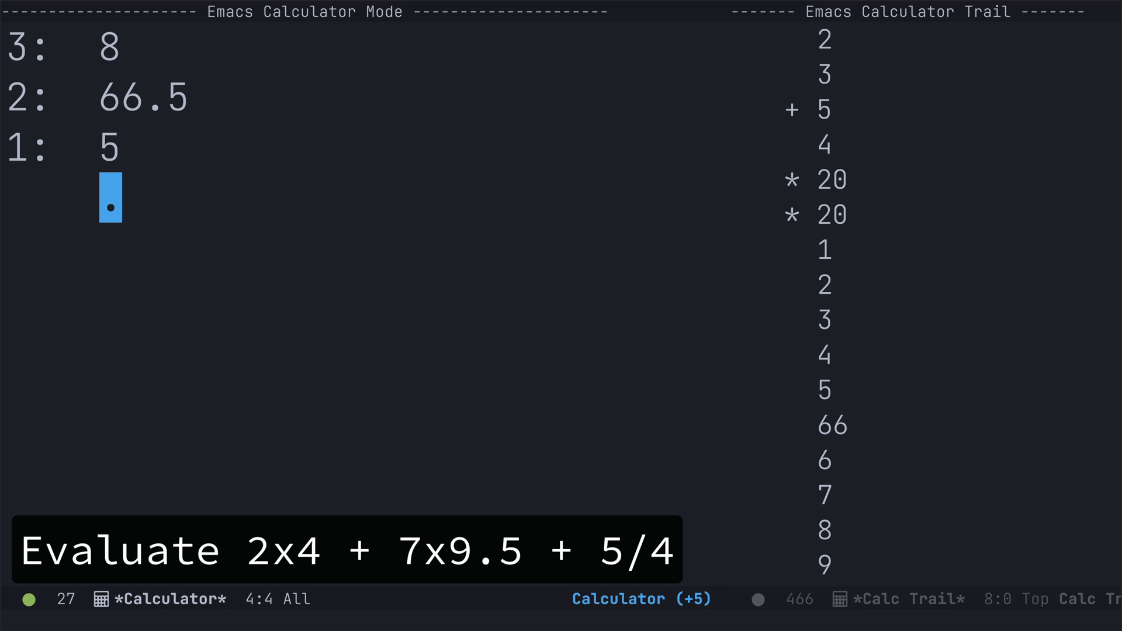
type("4")
key("Return")
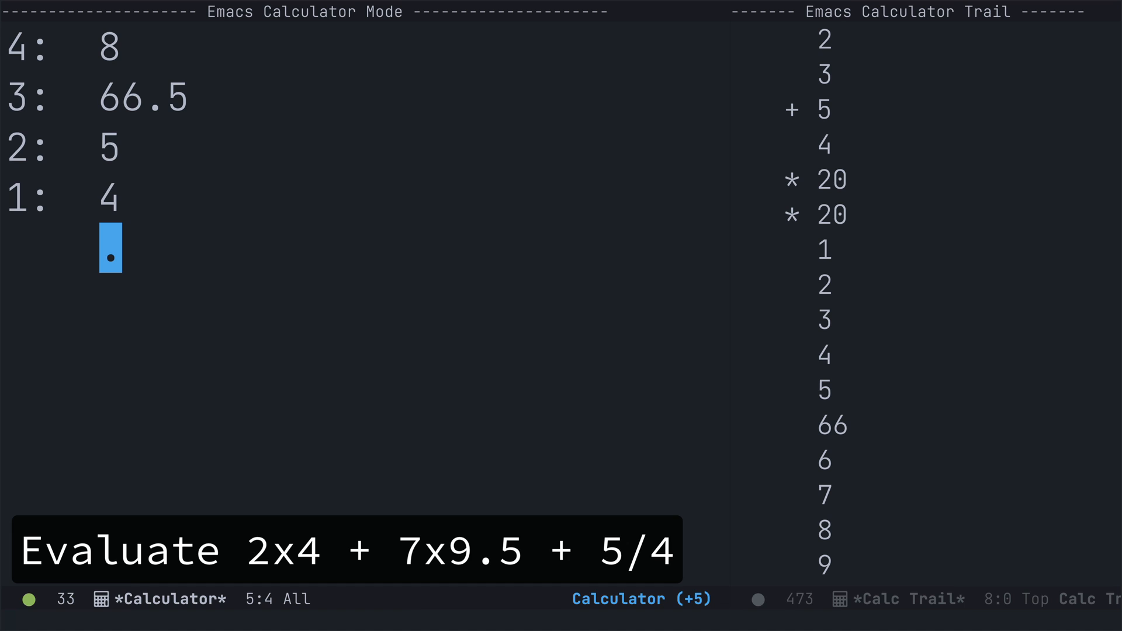
key("/")
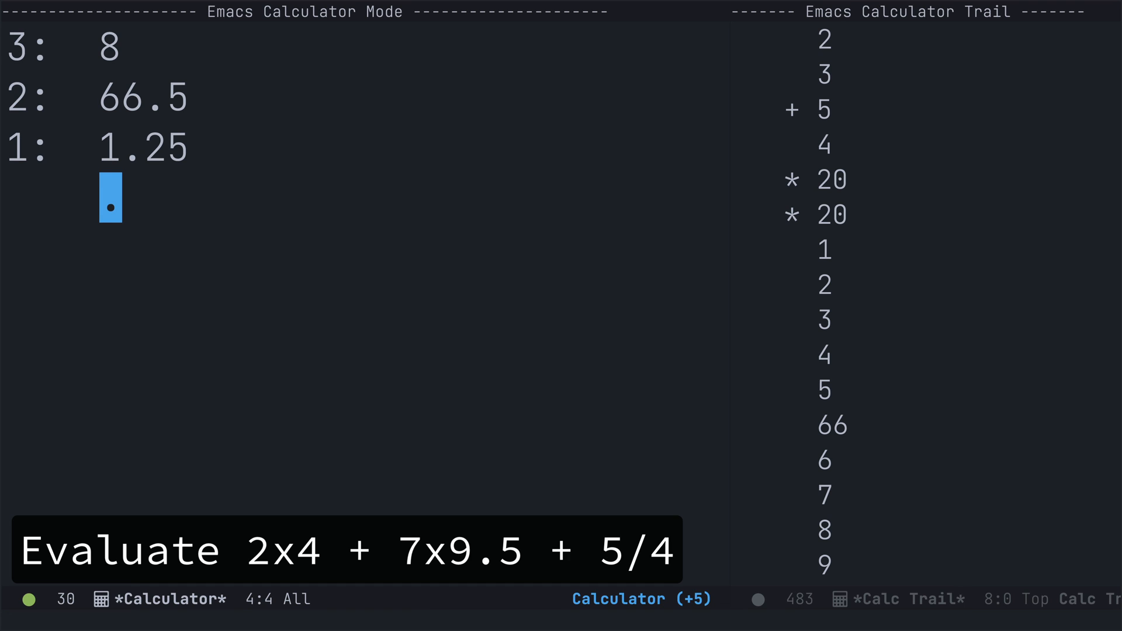
Add the quotient and both products together, then clear the total from the stack
key("+")
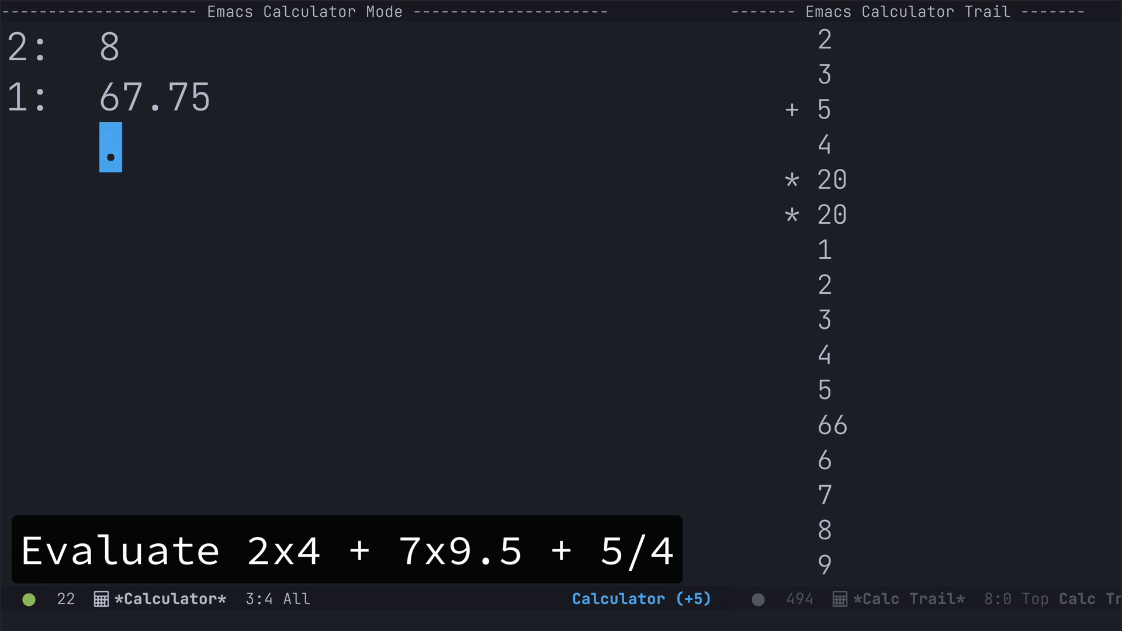
key("+")
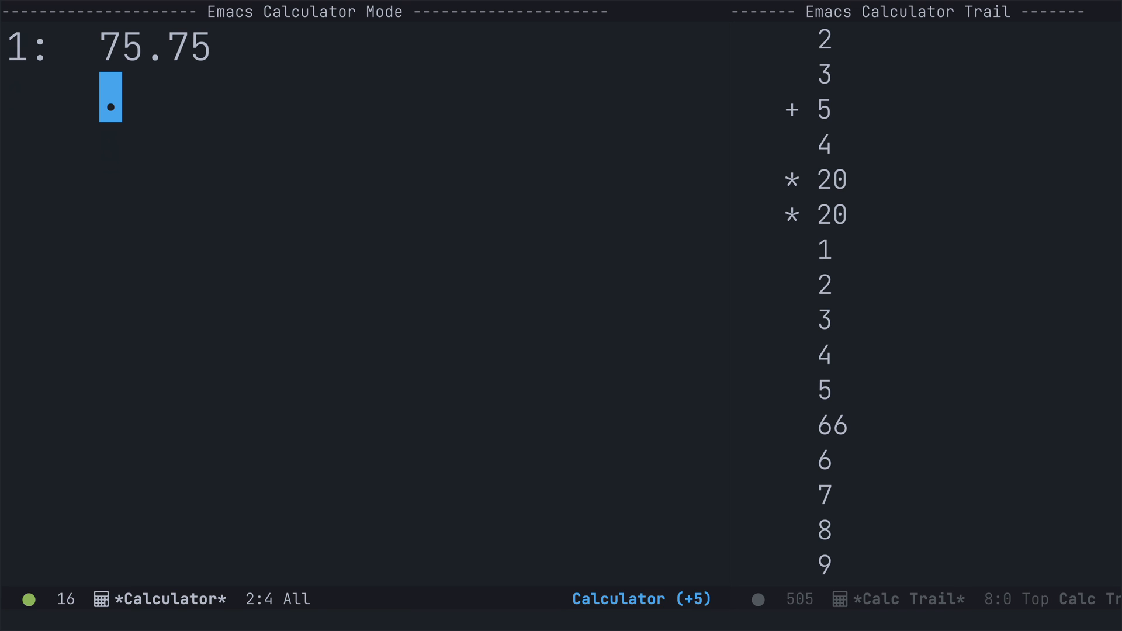
key("BackSpace")
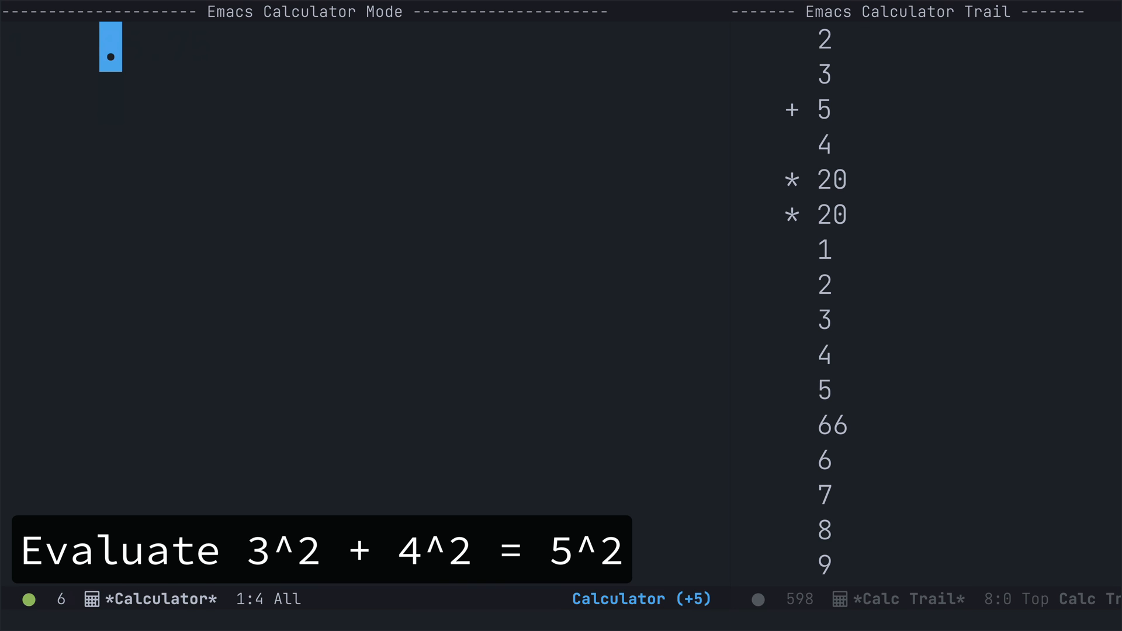
Push 3 and 2 onto the empty stack and raise 3 to the power of 2
type("3")
key("Return")
type("2")
key("Return")
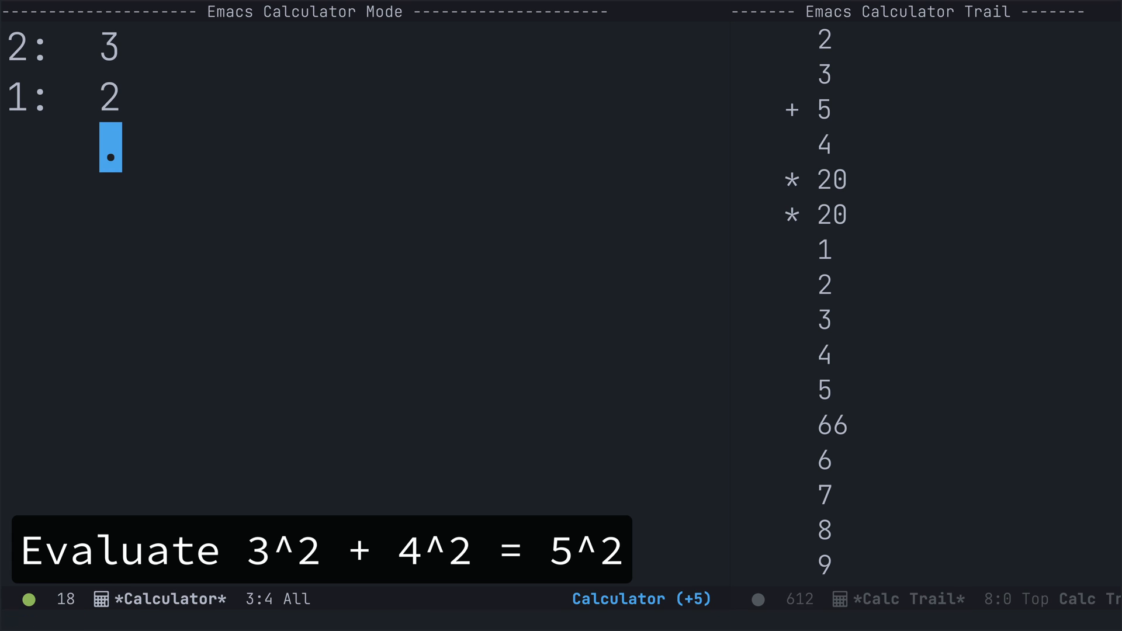
key("asciicircum")
key("space")
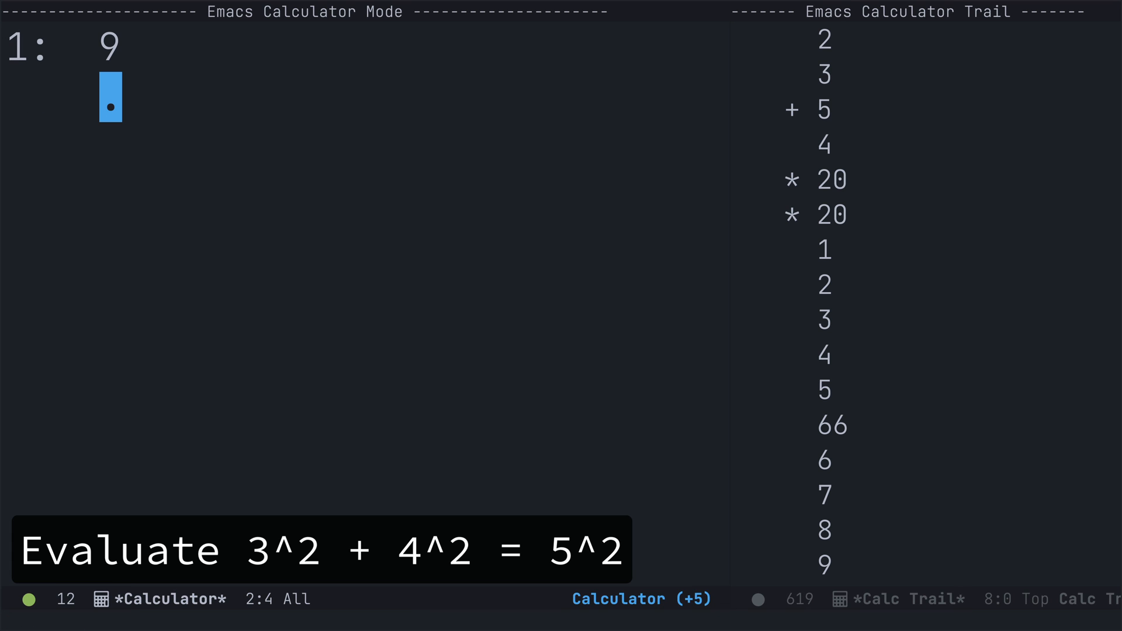
Push 4 and 2 above the first square and raise 4 to the power of 2
type("4")
key("Return")
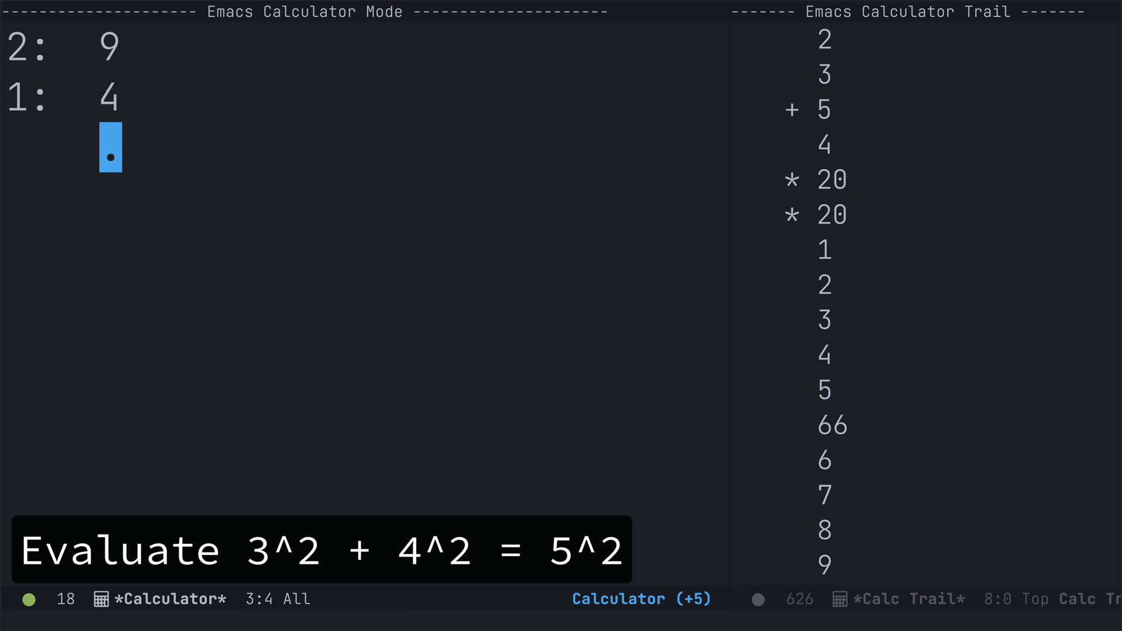
type("2")
key("Return")
key("asciicircum")
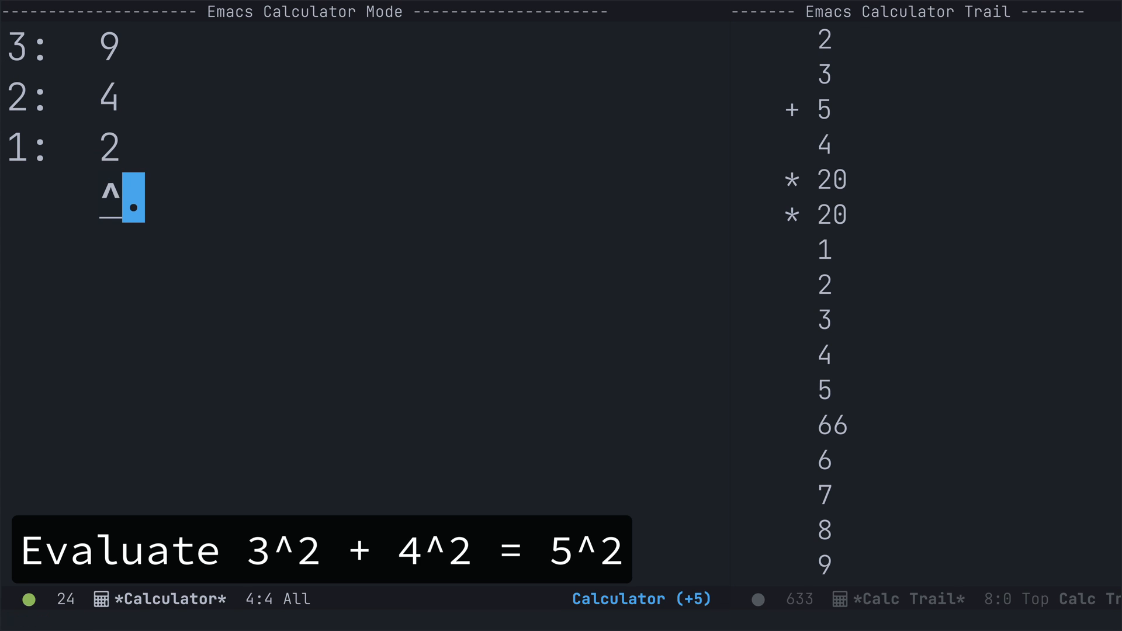
key("space")
Add the squares of 3 and 4, then take the square root of the sum
key("plus")
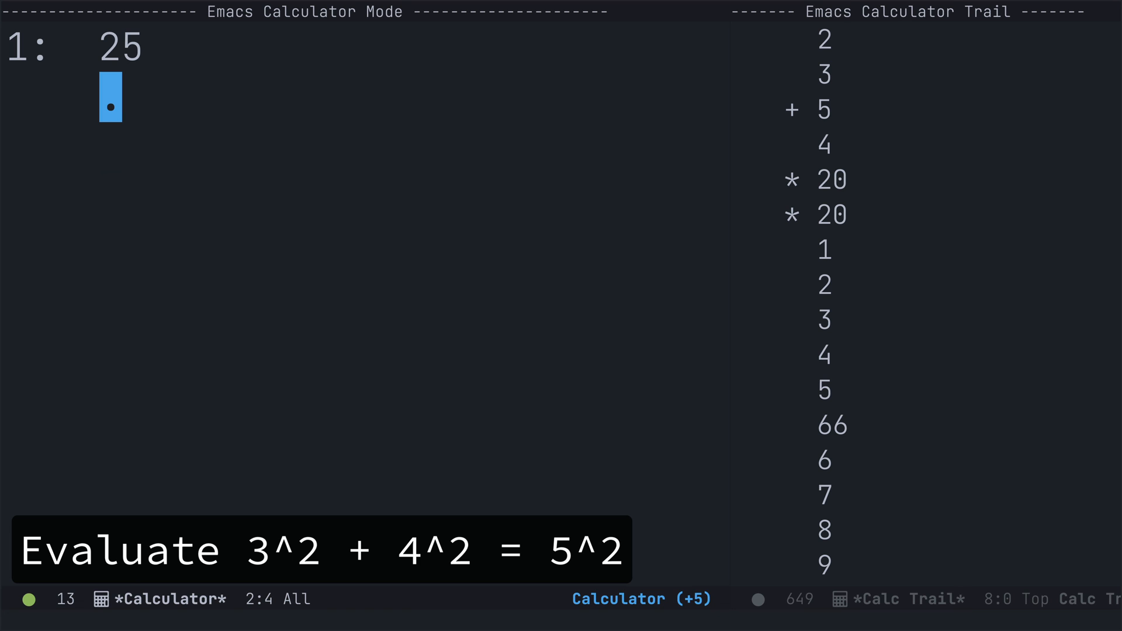
key("shift+q")
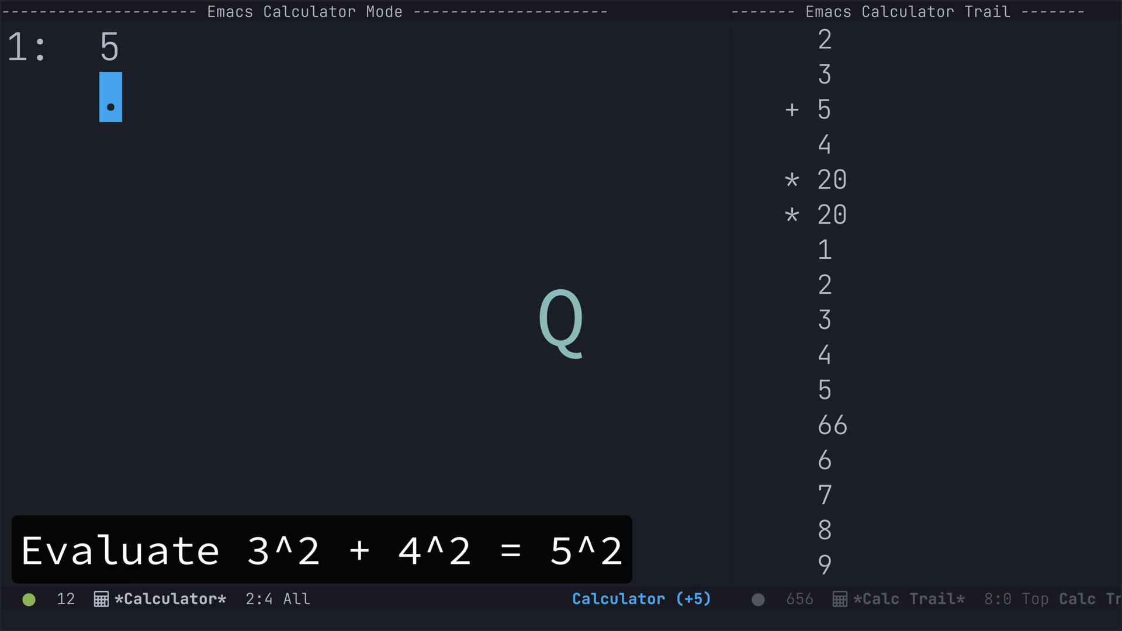